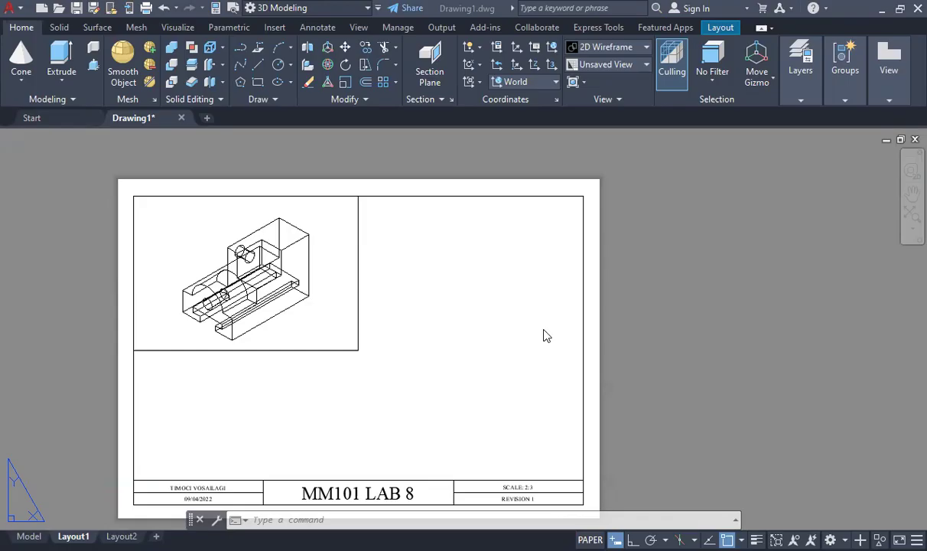
# - Start a SOLVIEW view on Layout1 using the World UCS at a view scale of 2/3
pyautogui.click(519, 319)
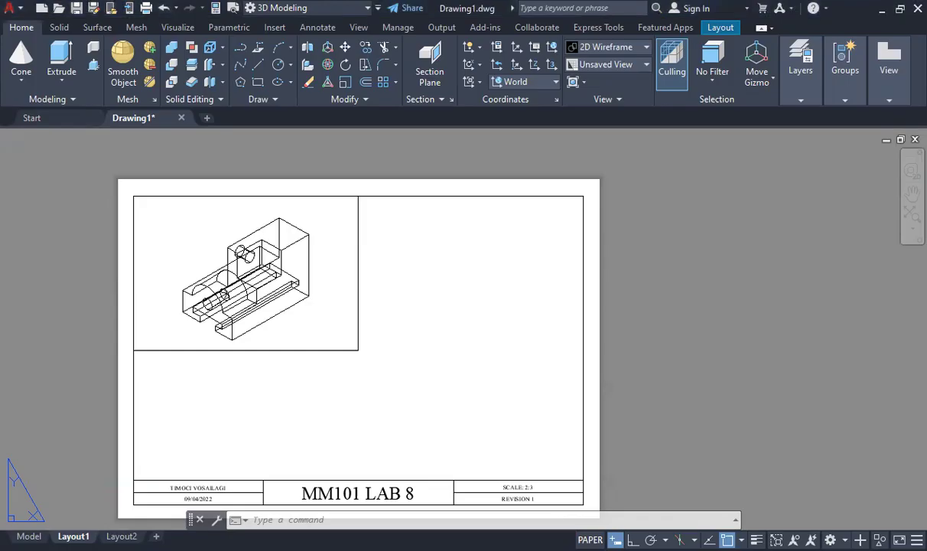
pyautogui.write('solvi')
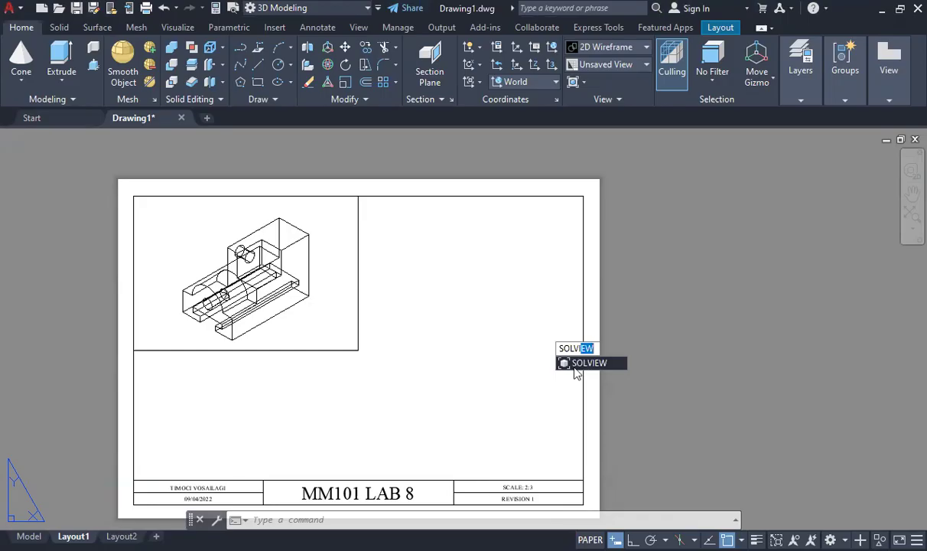
pyautogui.click(576, 364)
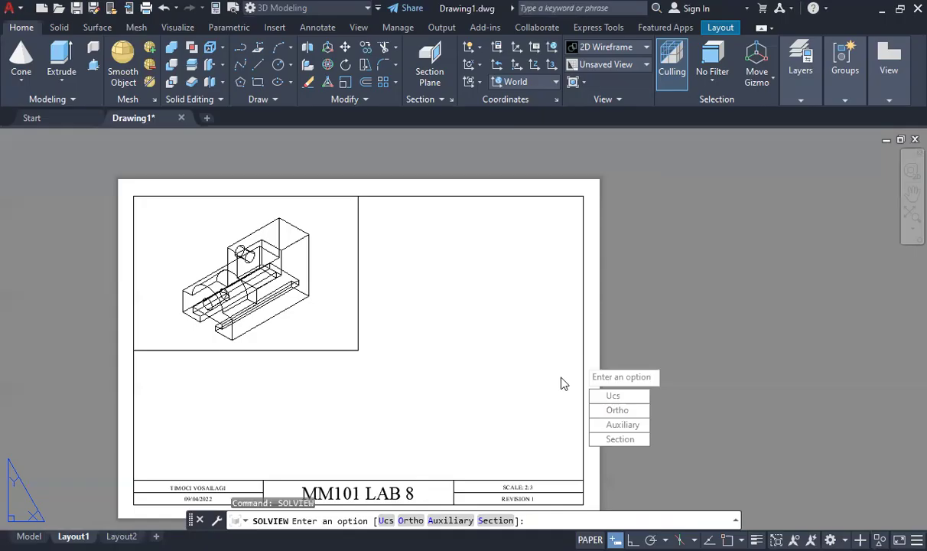
pyautogui.press('Down')
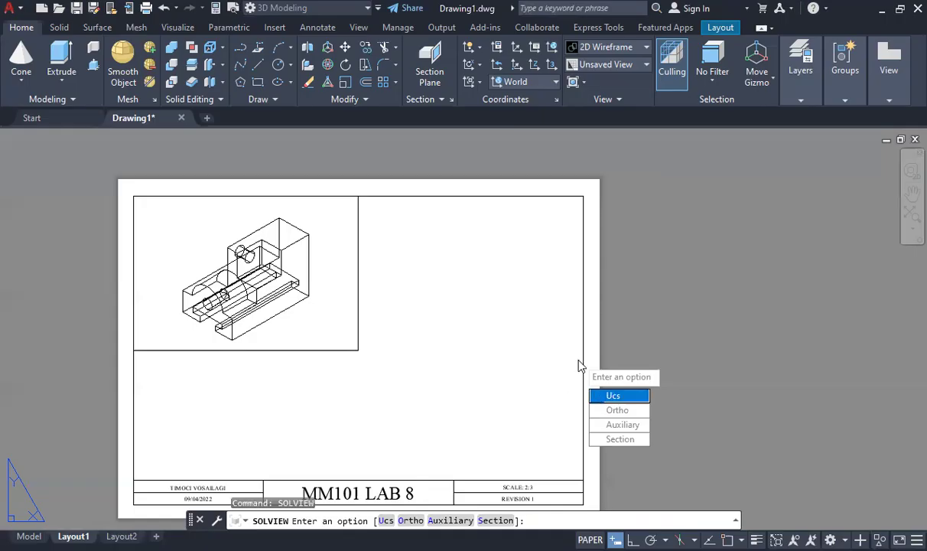
pyautogui.press('Return')
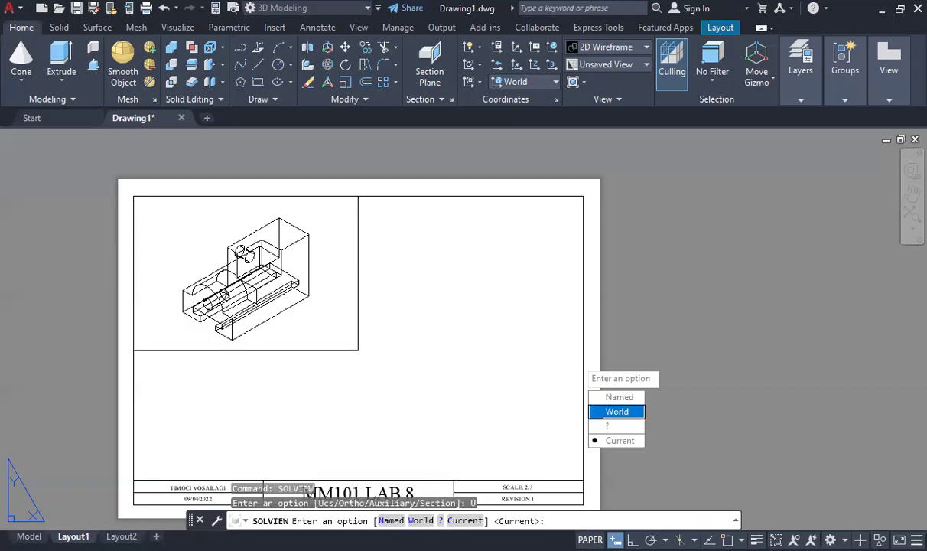
pyautogui.press('Return')
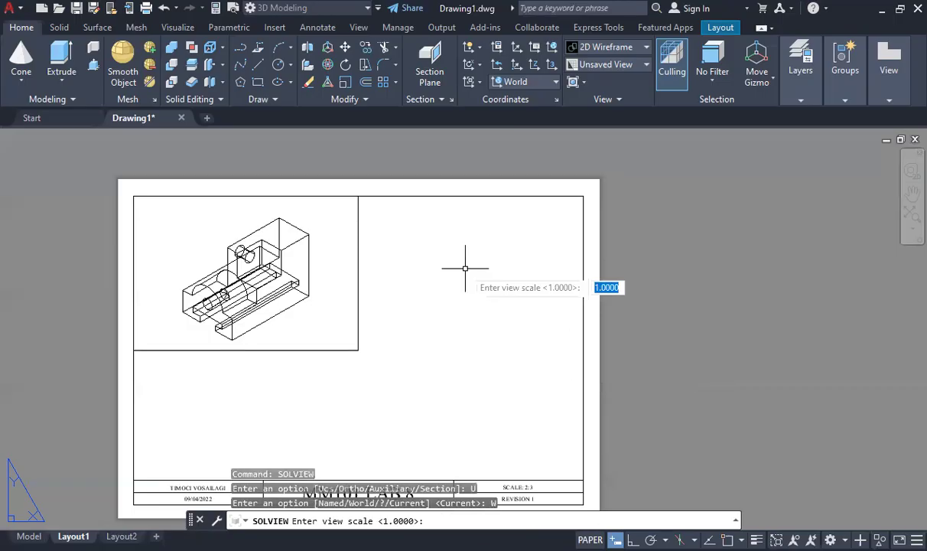
pyautogui.write('2/3')
pyautogui.press('Return')
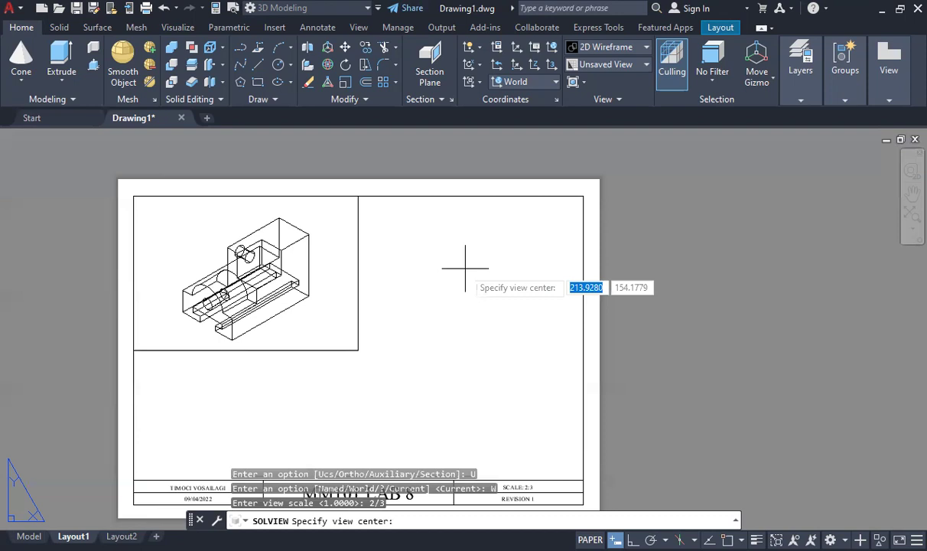
# - Place the view in the empty area beside the isometric viewport, frame it with a viewport and name it top
pyautogui.click(473, 265)
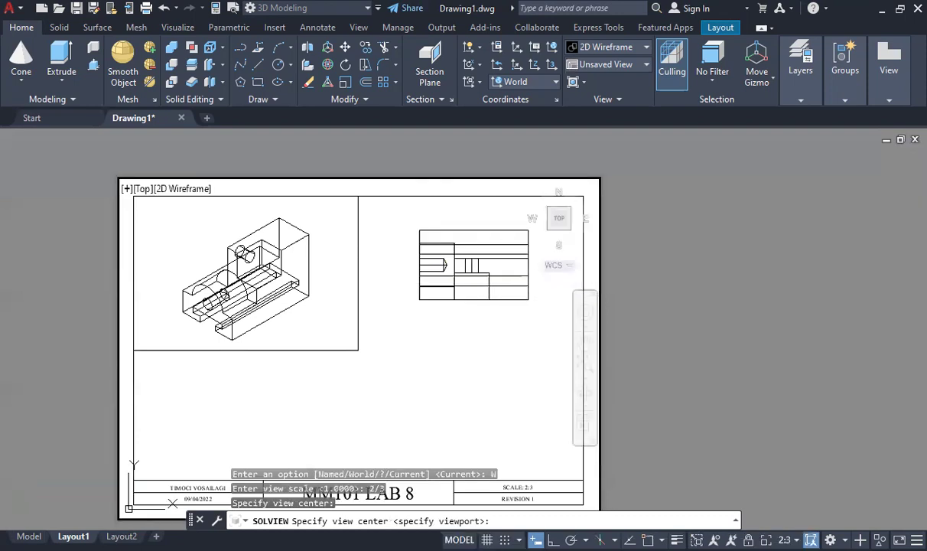
pyautogui.press('Return')
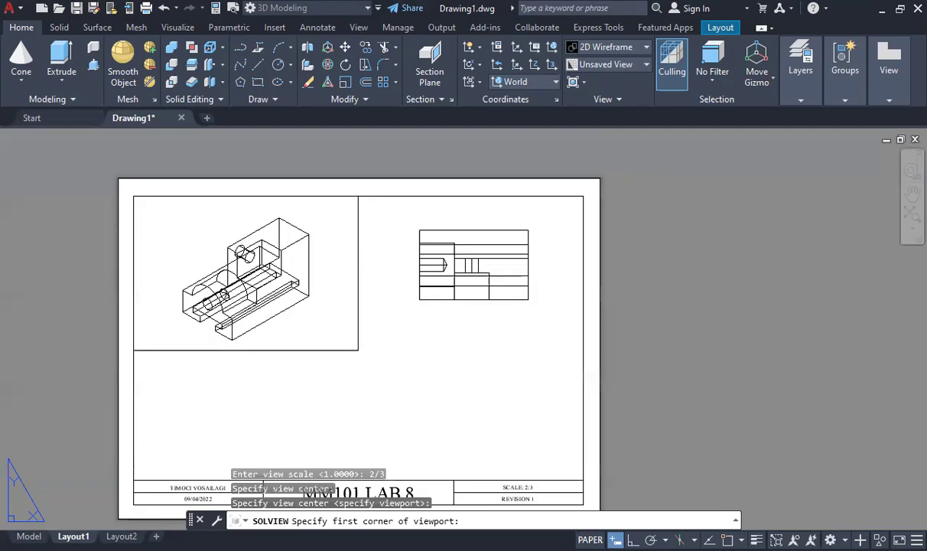
pyautogui.click(582, 197)
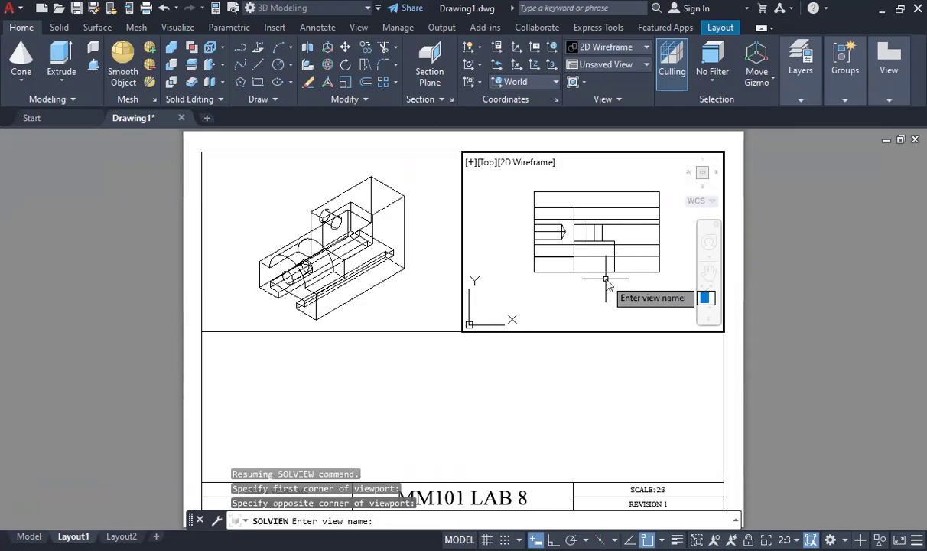
pyautogui.write('top')
pyautogui.press('Return')
pyautogui.press('Escape')
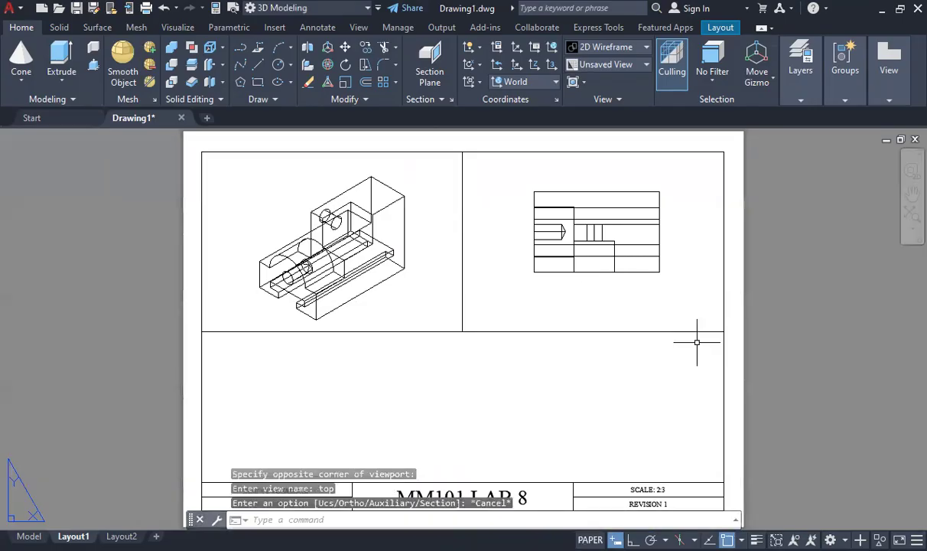
# - Erase the top view's viewport from the layout
pyautogui.click(655, 331)
pyautogui.press('Delete')
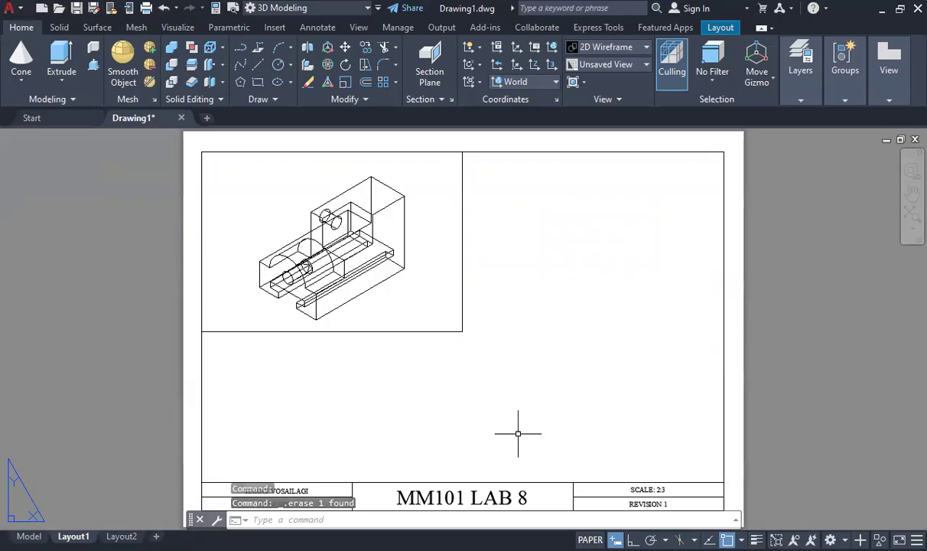
pyautogui.write('SOLVIEW')
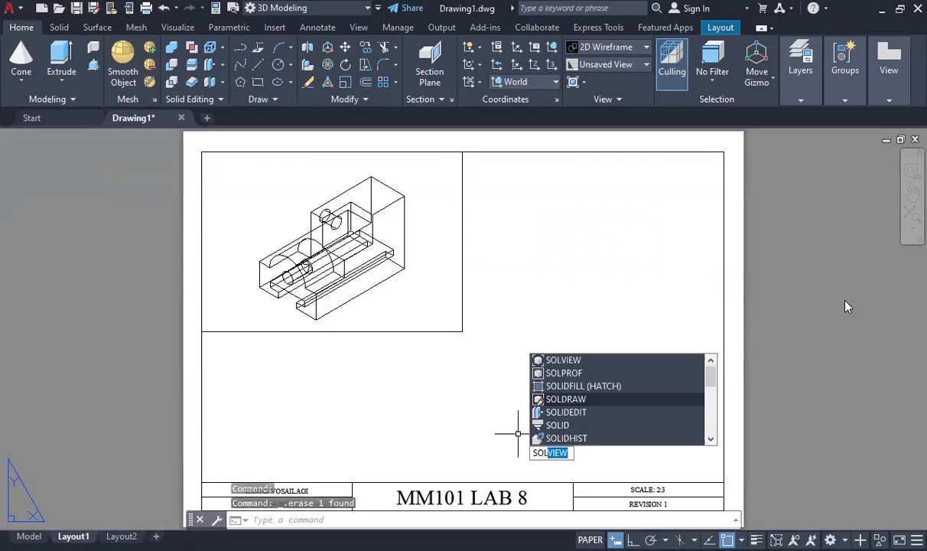
pyautogui.click(518, 434)
pyautogui.press('Escape')
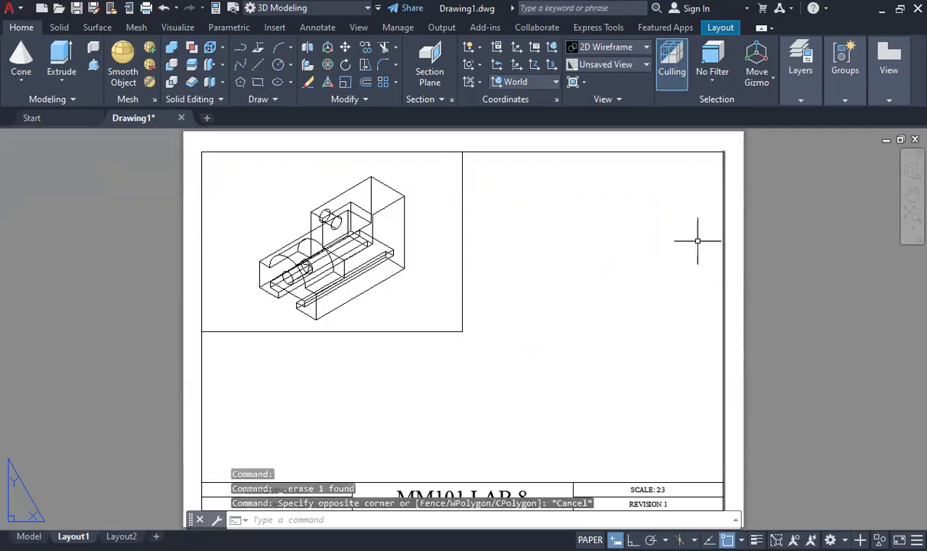
# - Switch to model space, reset the UCS to World and set the view to SW Isometric
pyautogui.click(28, 536)
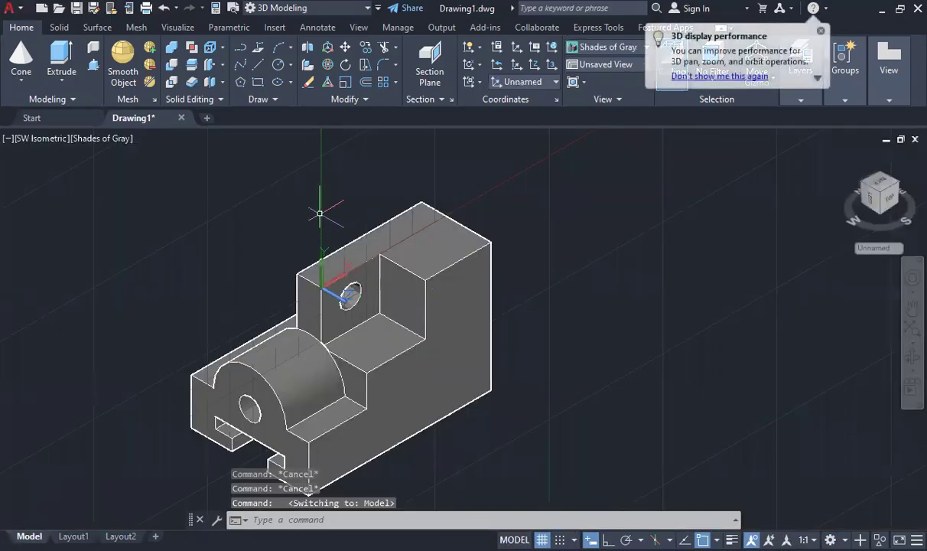
pyautogui.click(554, 48)
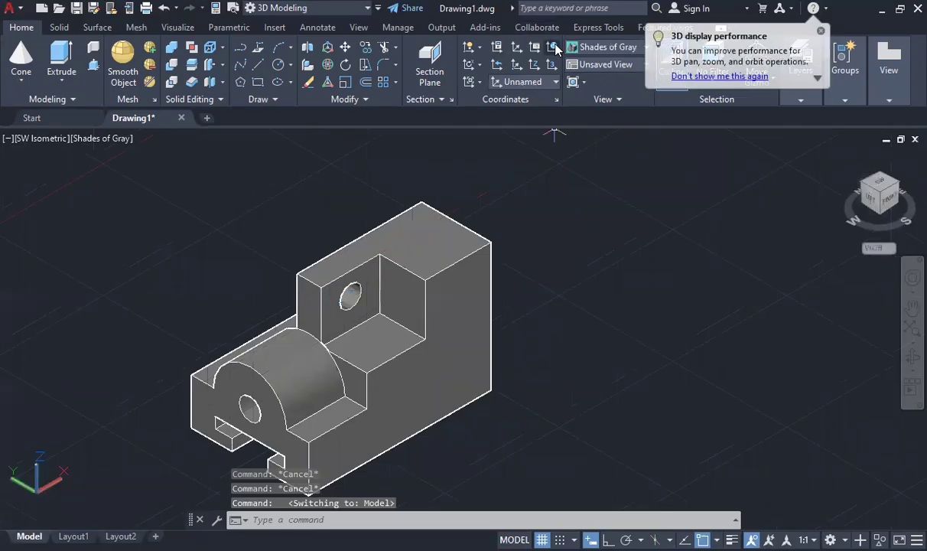
pyautogui.click(40, 139)
pyautogui.click(80, 267)
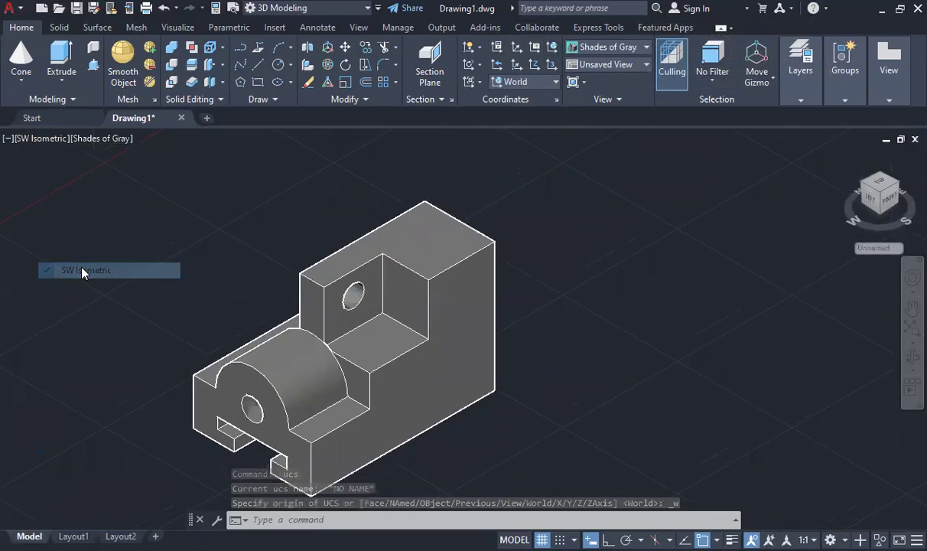
# - Inspect the solid from SE Isometric and return to the SW Isometric view
pyautogui.click(44, 144)
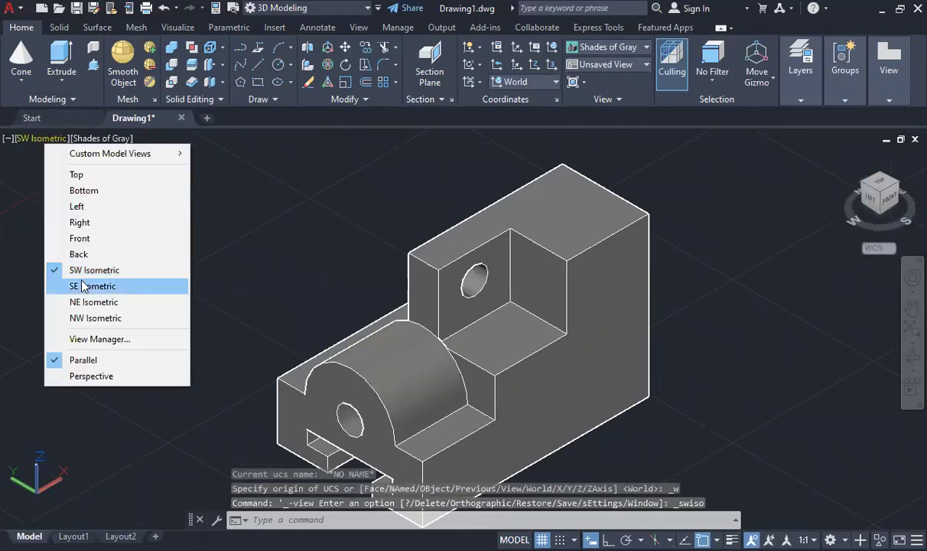
pyautogui.click(83, 284)
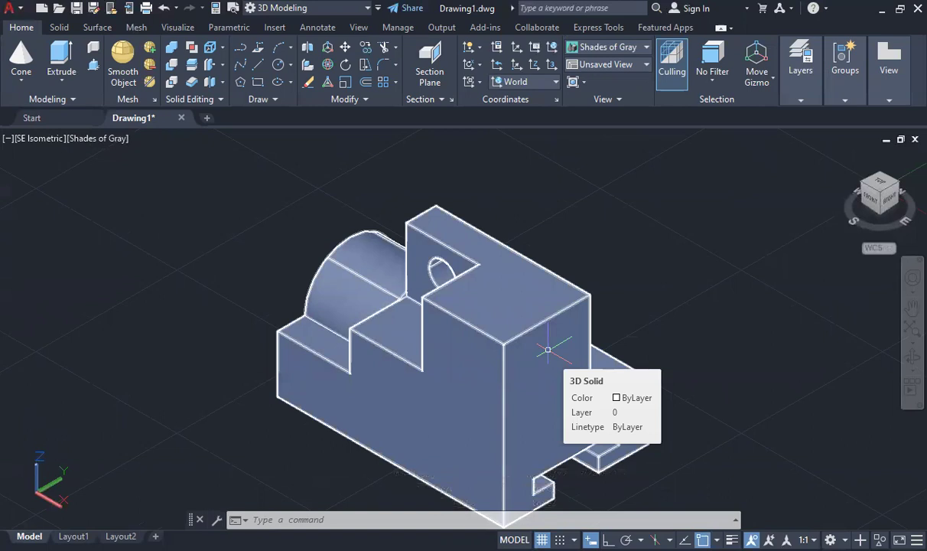
pyautogui.click(22, 140)
pyautogui.click(80, 267)
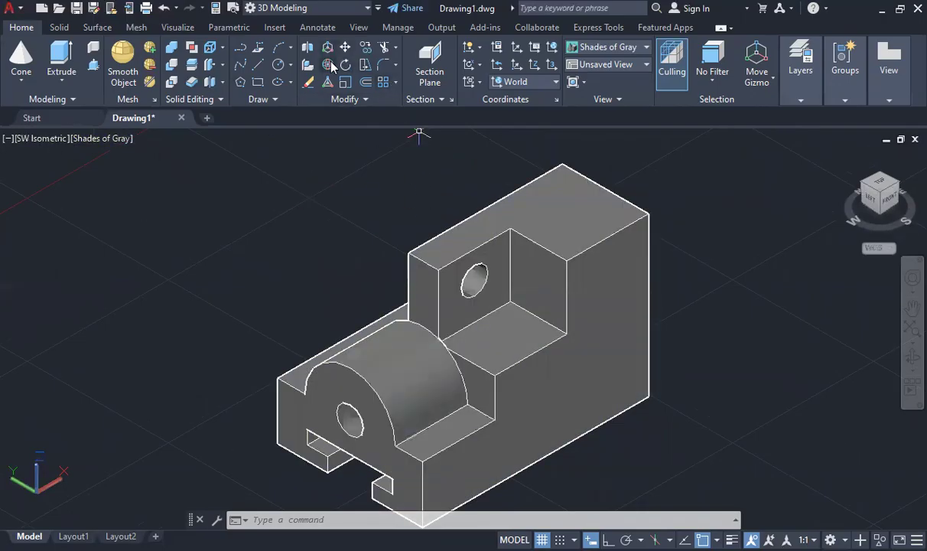
# - Try a quarter-turn clockwise rotation of the solid about its vertical axis with 3D Rotate
pyautogui.click(328, 47)
pyautogui.click(589, 295)
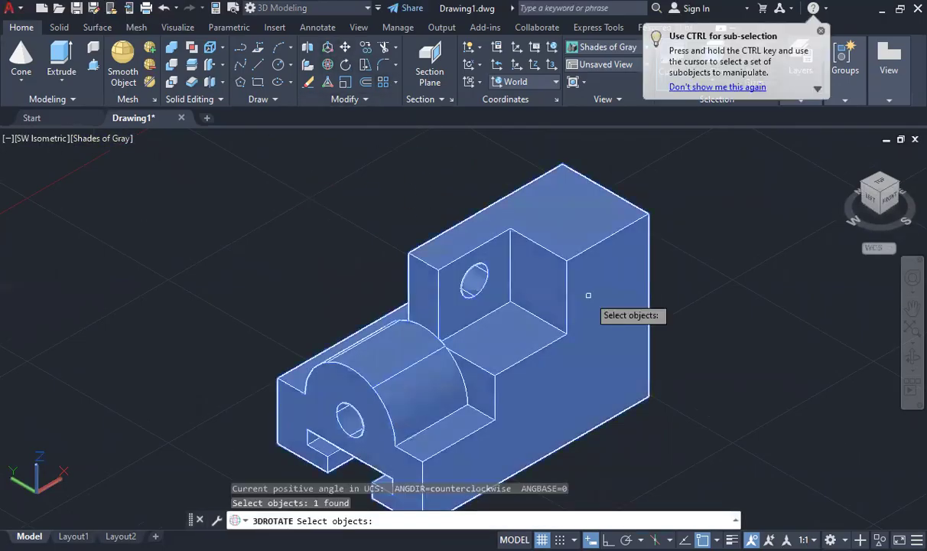
pyautogui.press('Return')
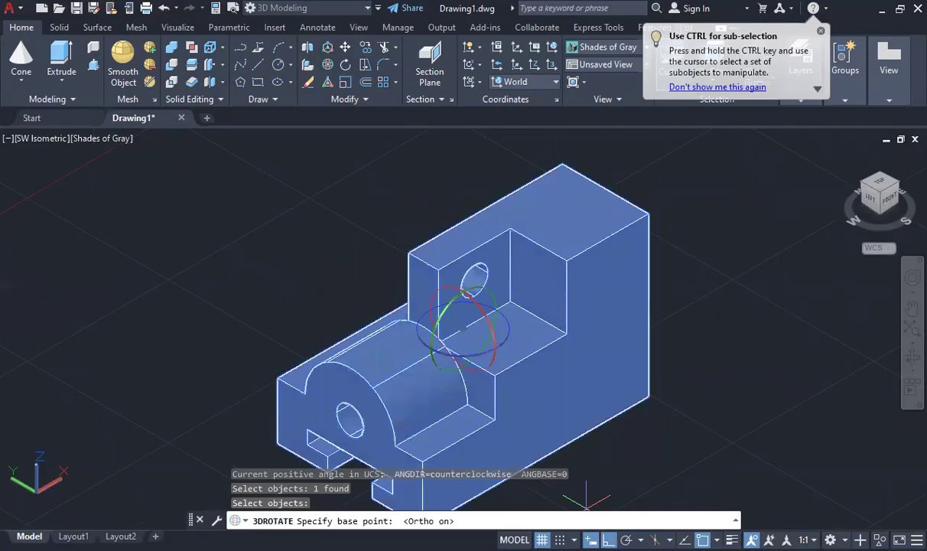
pyautogui.click(587, 509)
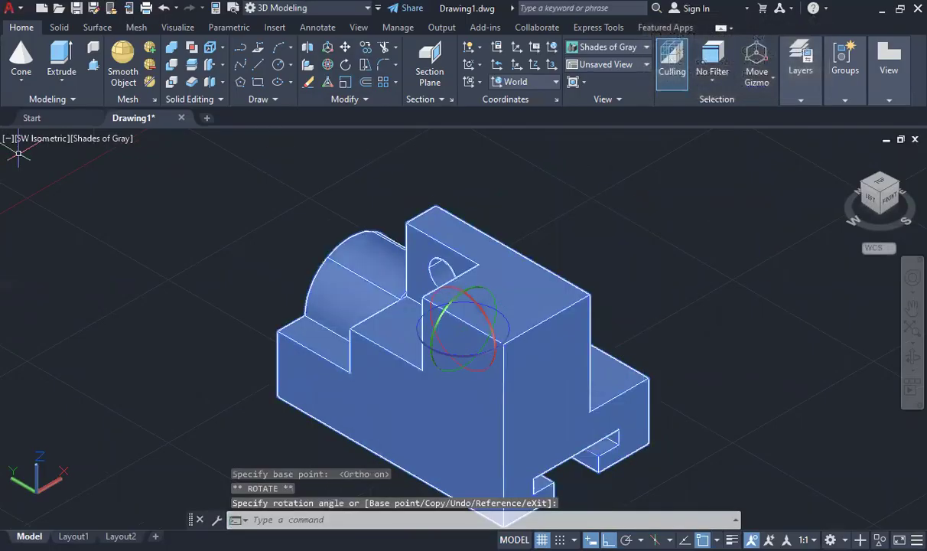
# - Undo the last view change and the 3D rotation of the solid
pyautogui.click(52, 146)
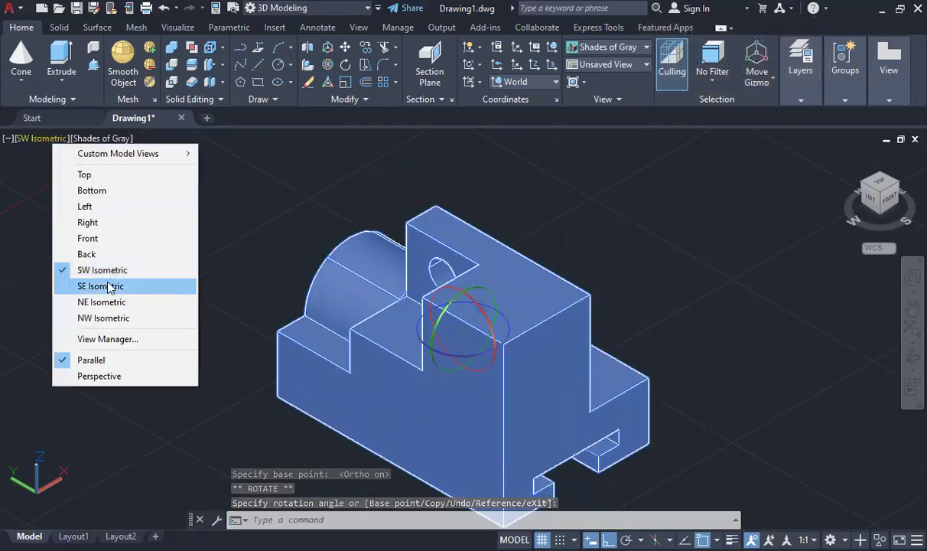
pyautogui.click(104, 273)
pyautogui.hotkey('ctrl', 'z')
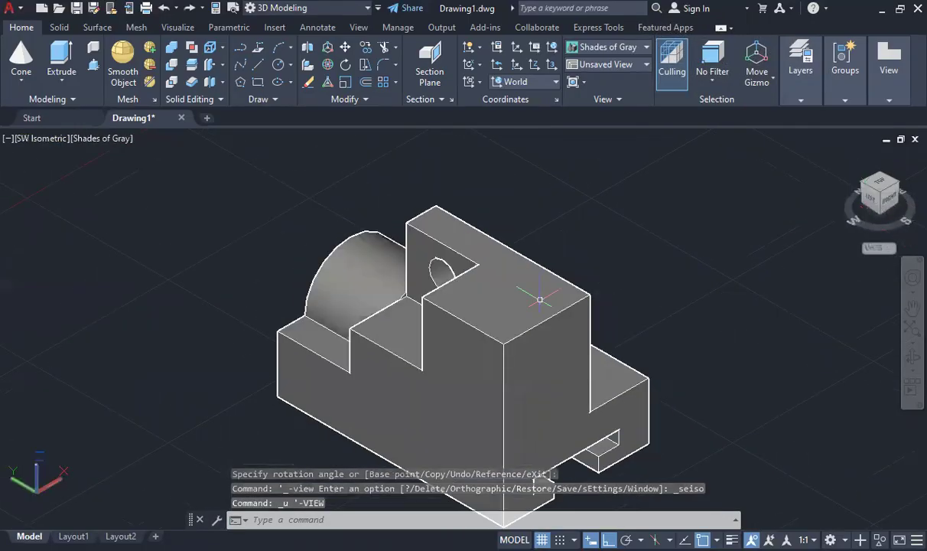
pyautogui.hotkey('ctrl', 'z')
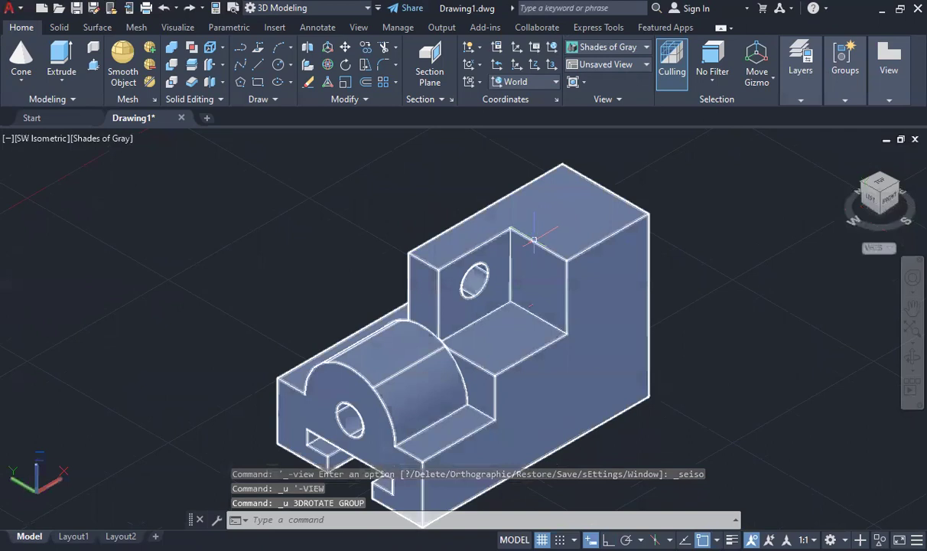
# - Rotate the solid a quarter turn counterclockwise about its vertical axis with 3D Rotate and Ortho on
pyautogui.click(501, 226)
pyautogui.click(328, 66)
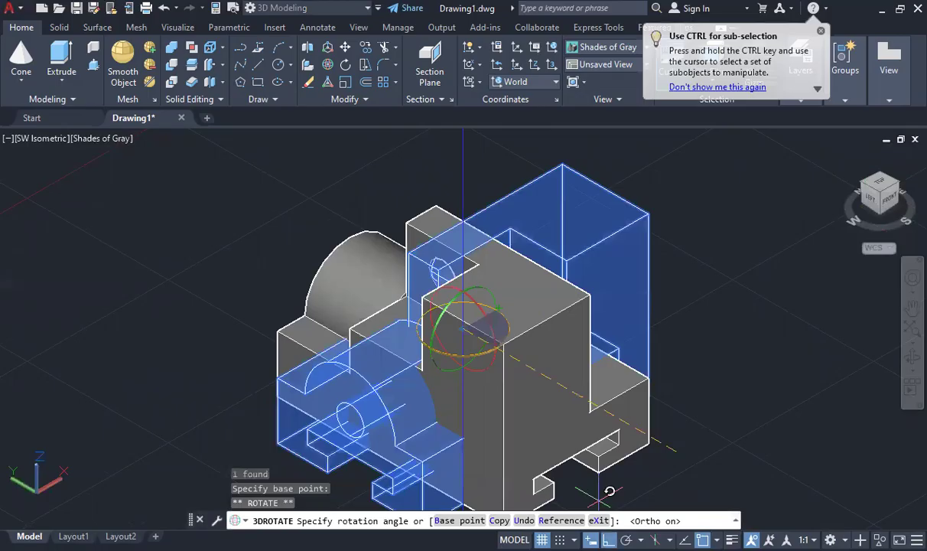
pyautogui.press('Escape')
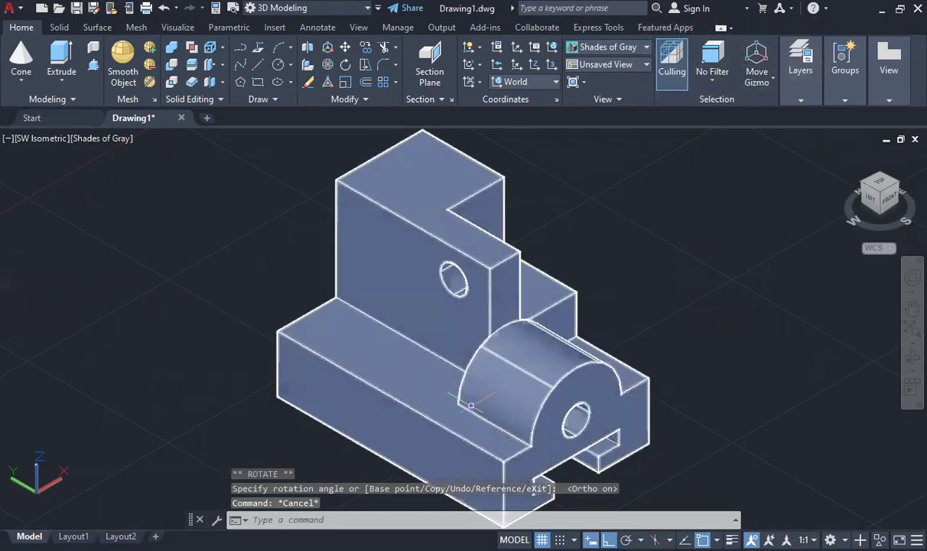
# - Try placing a SOLVIEW view from the World UCS at 2/3 scale in the empty upper-right area of the Layout1 sheet
pyautogui.click(73, 537)
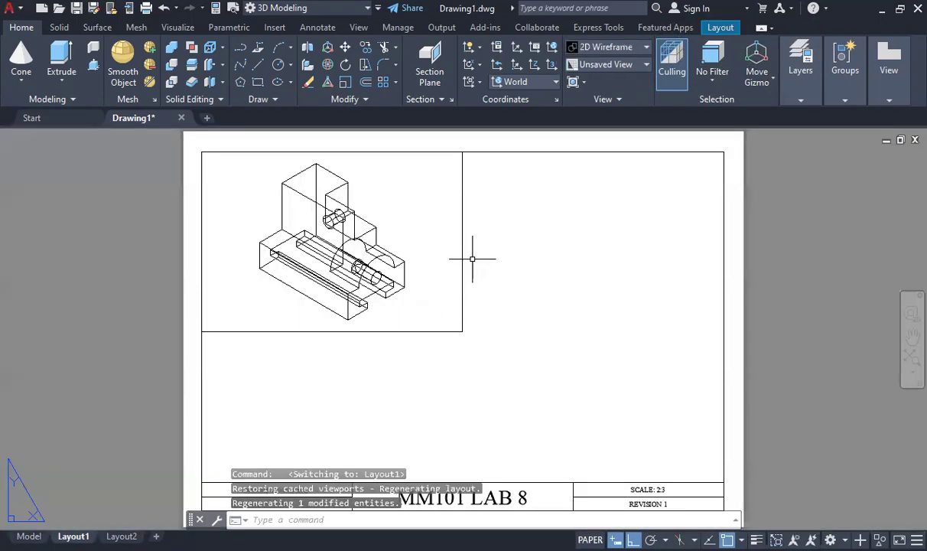
pyautogui.write('solv')
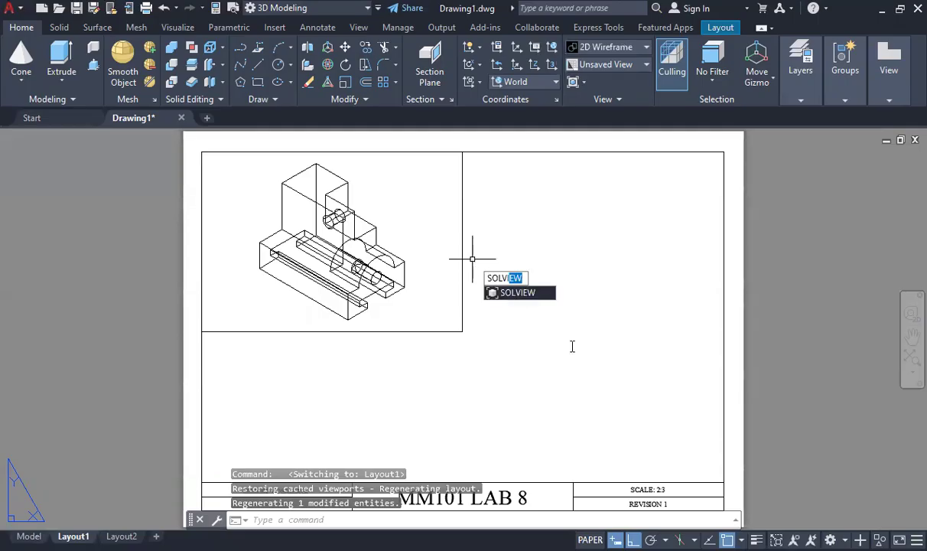
pyautogui.press('Return')
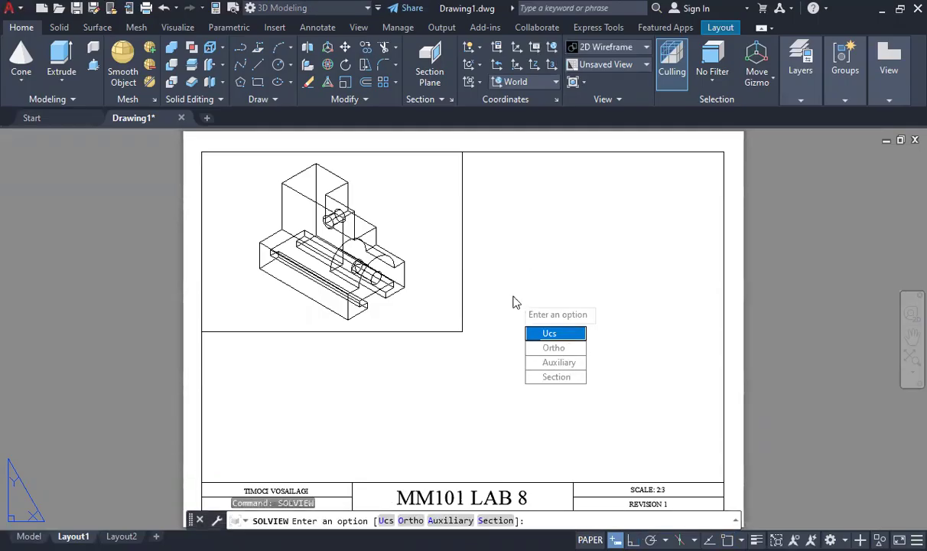
pyautogui.press('Return')
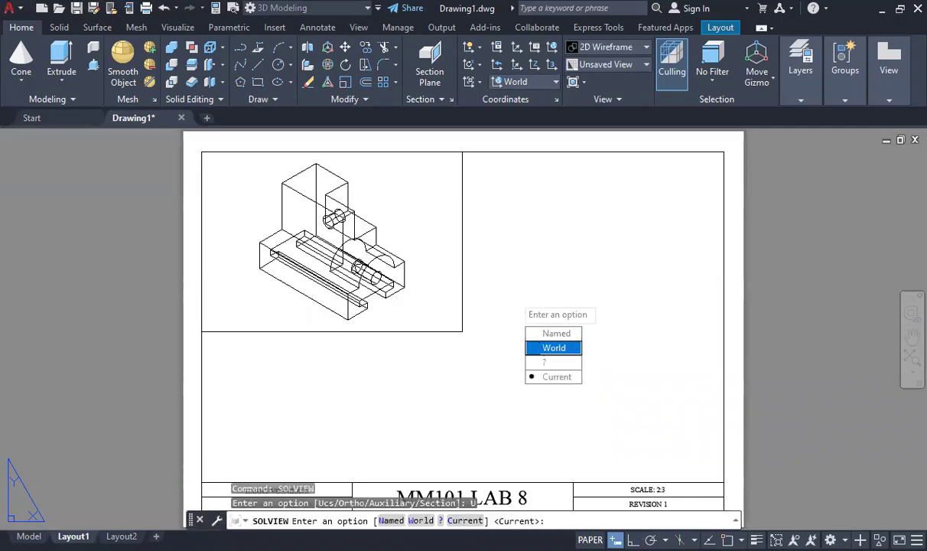
pyautogui.press('Return')
pyautogui.write('2/3')
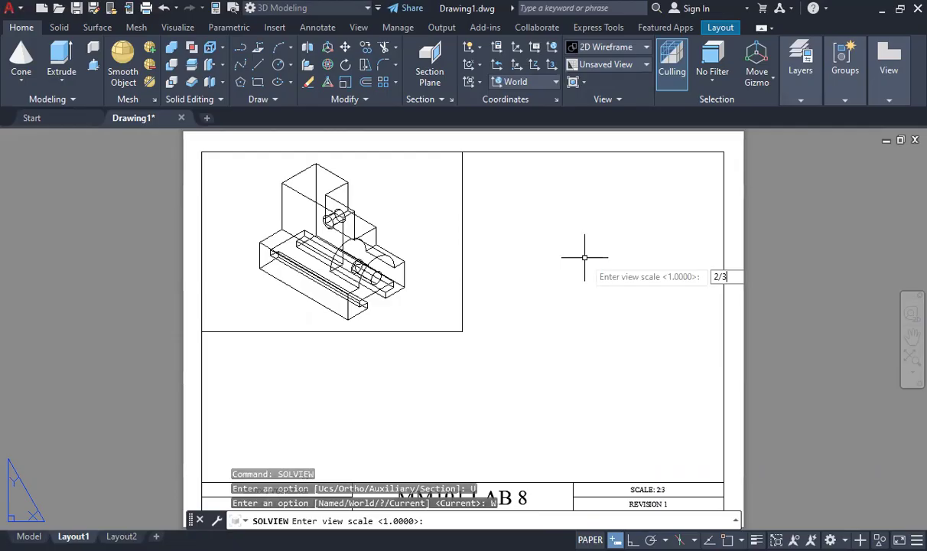
pyautogui.press('Return')
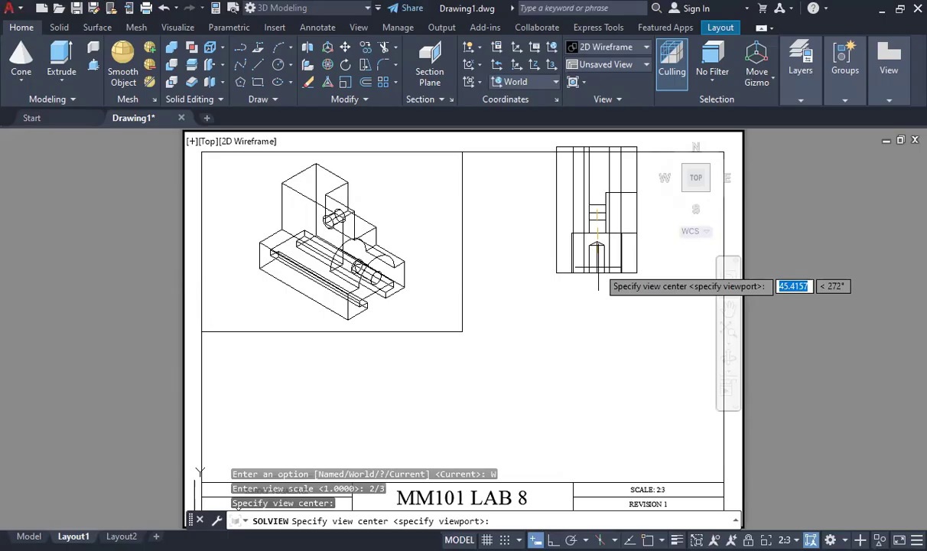
# - Abandon the new view and undo back through the switch to Layout1 and the last 3D rotation of the solid
pyautogui.hotkey('alt', 'Tab')
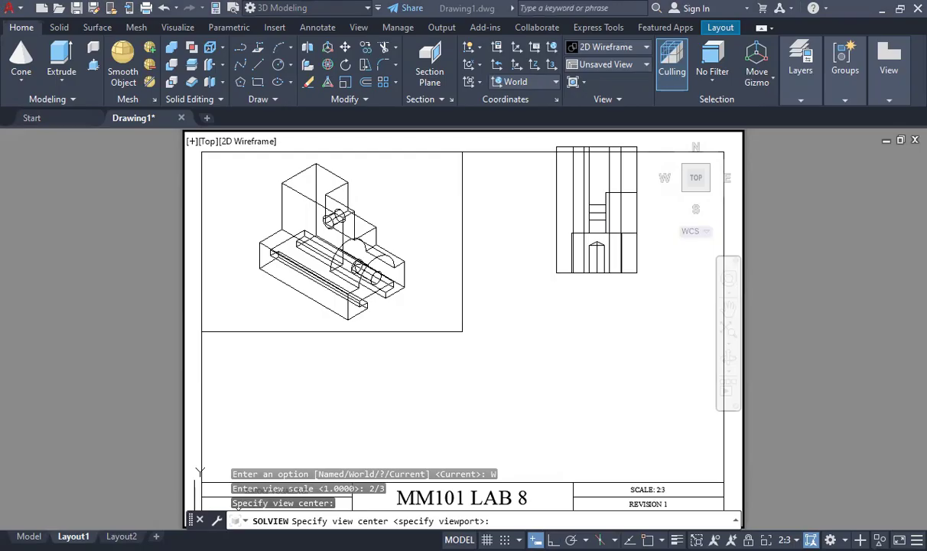
pyautogui.hotkey('ctrl', 'z')
pyautogui.hotkey('ctrl', 'z')
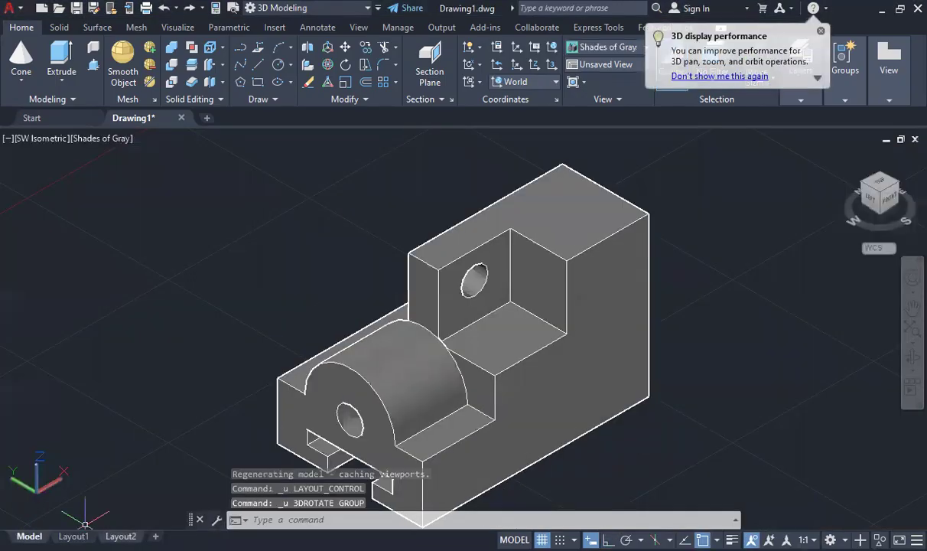
# - Place a World UCS view with SOLVIEW at 2/3 scale, centred in the empty upper-right area of Layout1
pyautogui.click(73, 536)
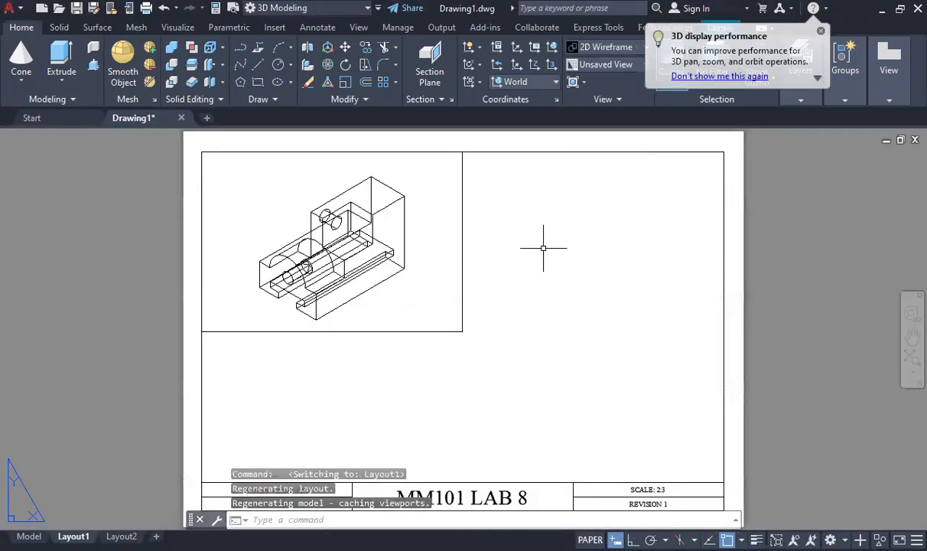
pyautogui.write('sol')
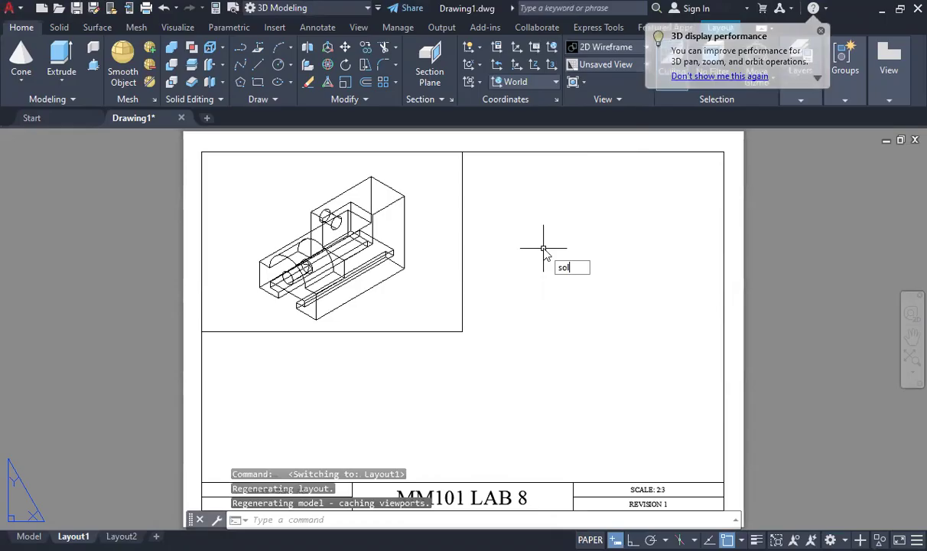
pyautogui.write('vi')
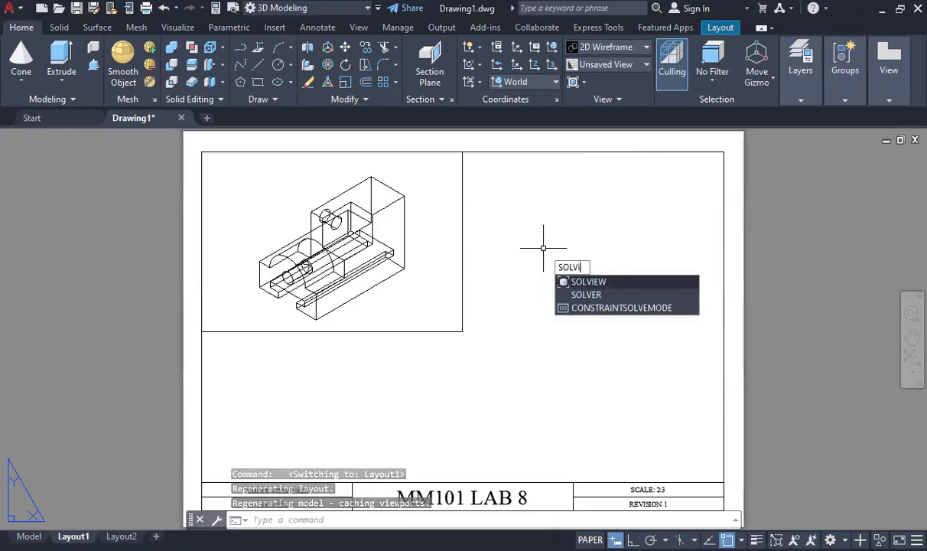
pyautogui.write('ew')
pyautogui.press('Return')
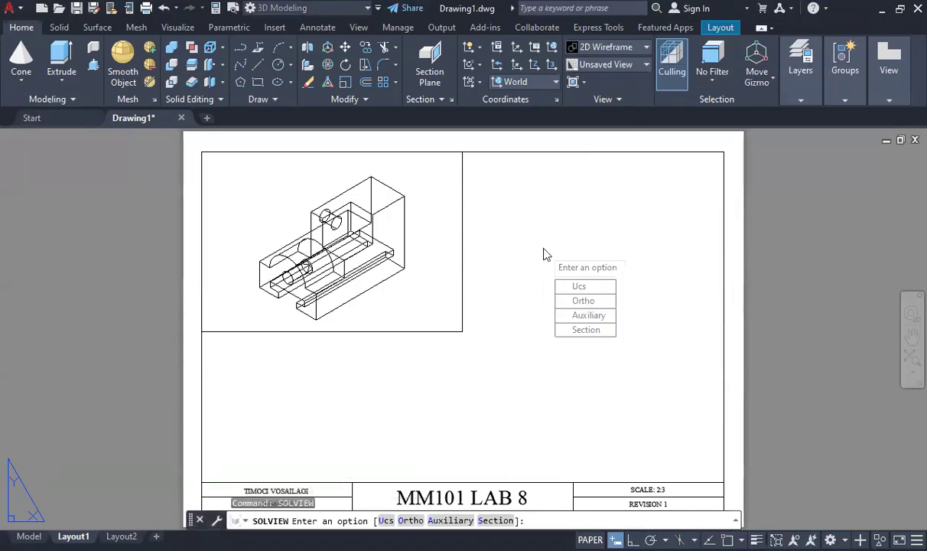
pyautogui.press('Down')
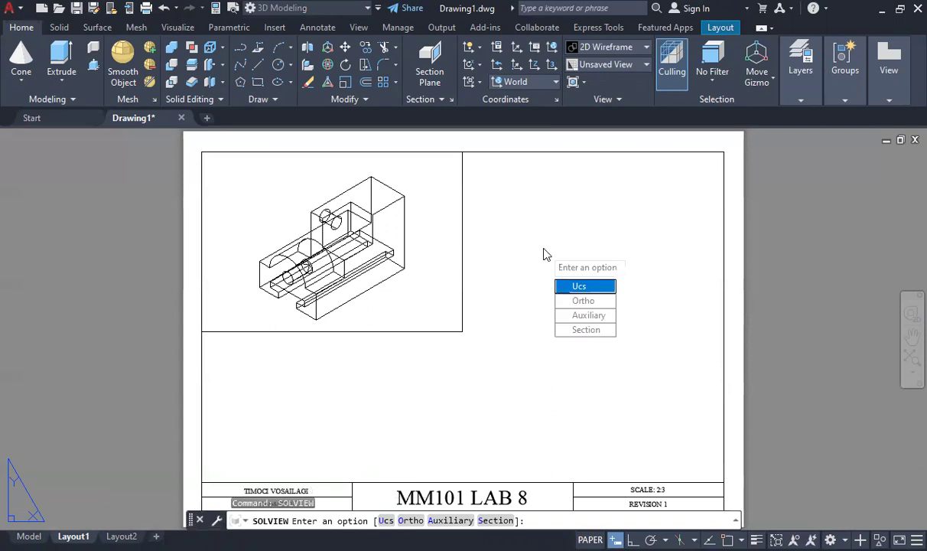
pyautogui.press('Return')
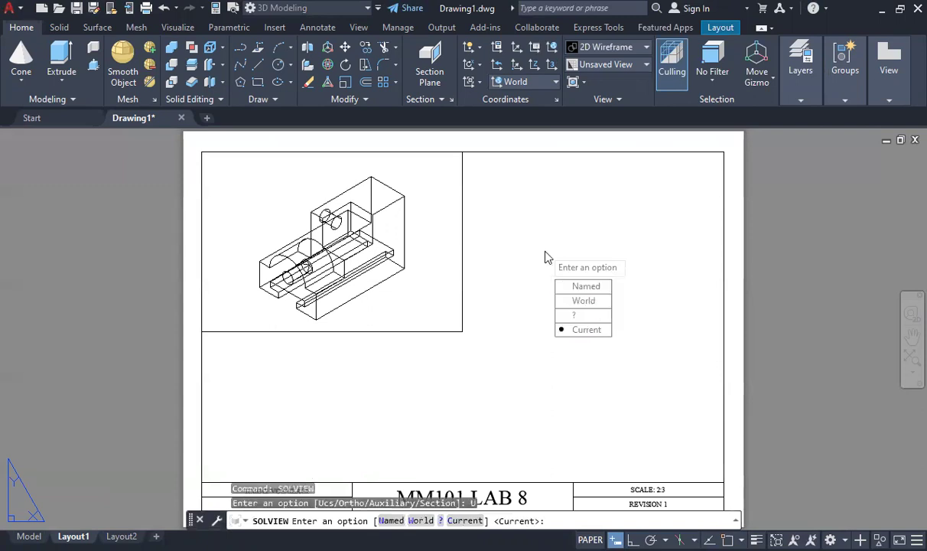
pyautogui.click(582, 301)
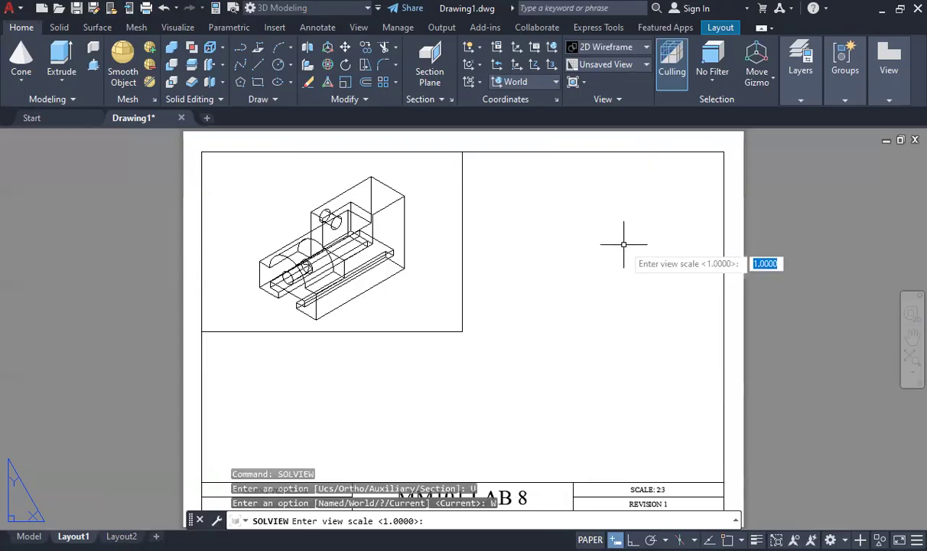
pyautogui.write('2/3')
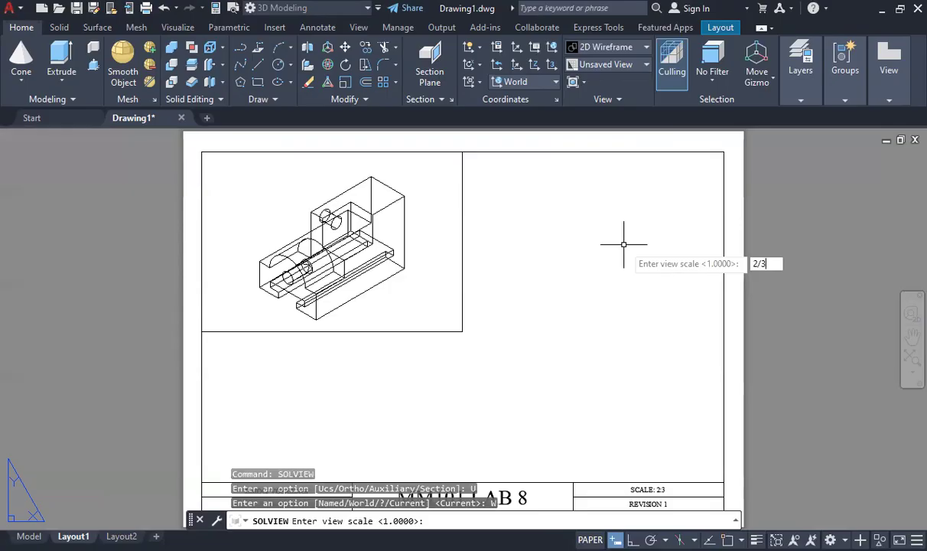
pyautogui.press('Return')
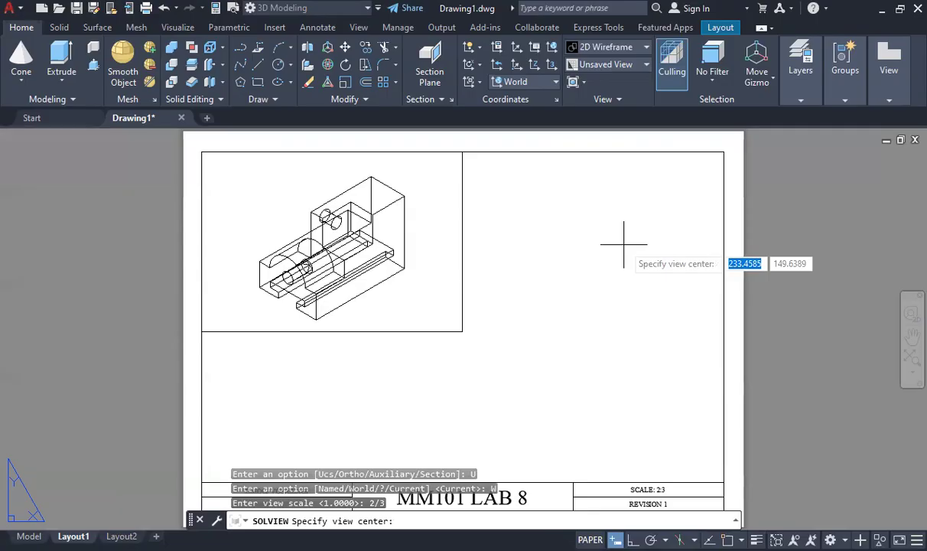
pyautogui.click(602, 241)
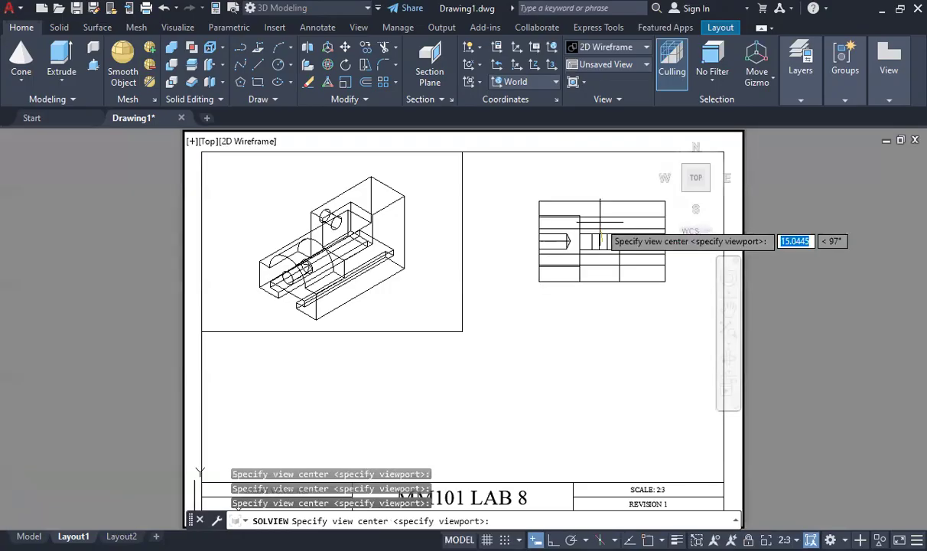
pyautogui.press('Return')
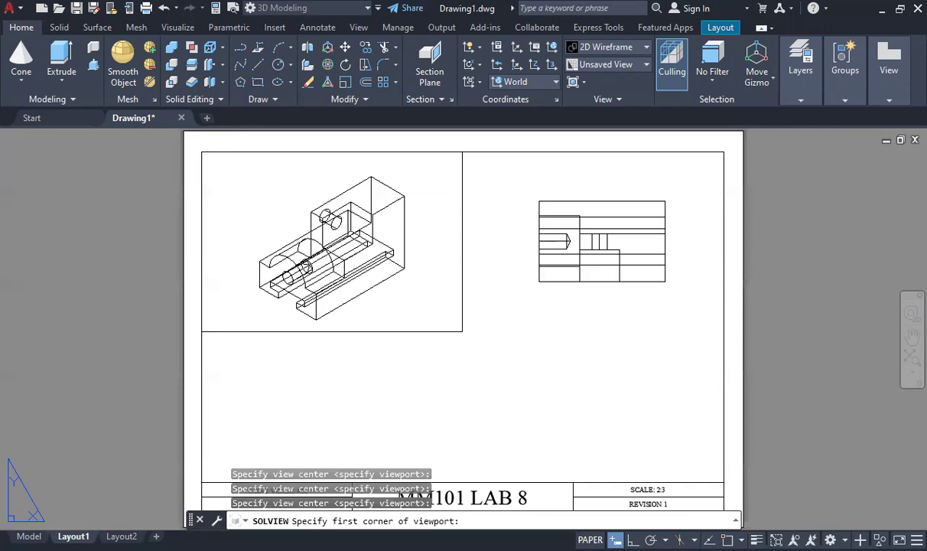
# - Frame the plan view with a viewport filling the space beside the isometric viewport and try naming it TOP
pyautogui.click(582, 198)
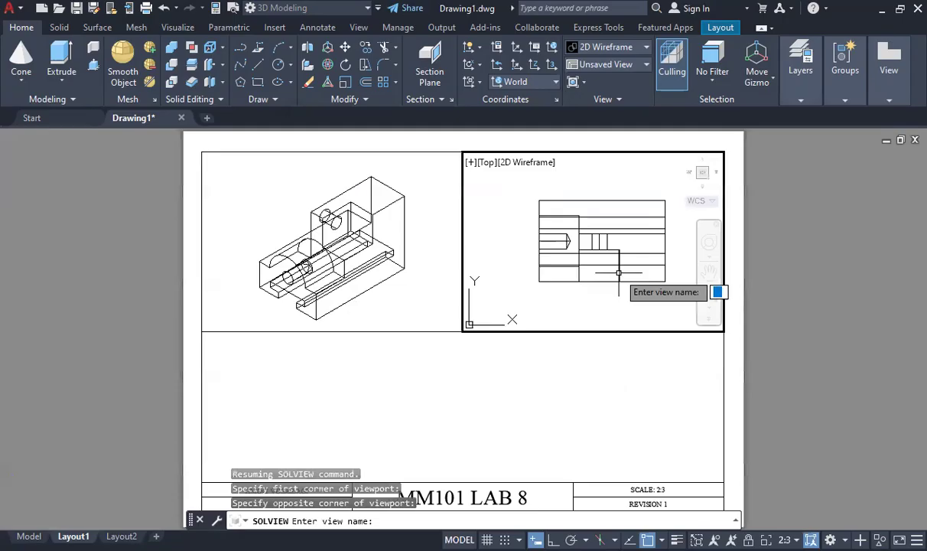
pyautogui.write('TOP')
pyautogui.press('Return')
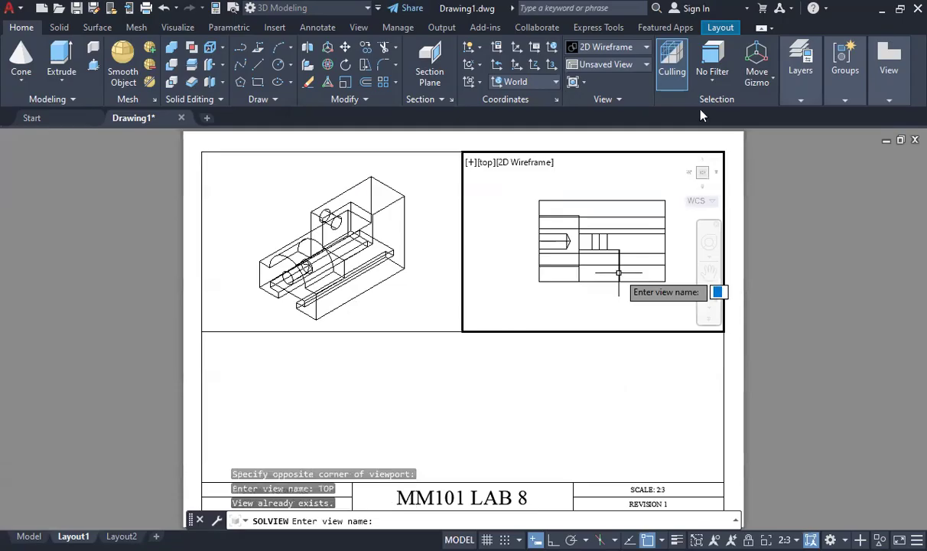
pyautogui.press('Escape')
# - Examine the layer list in the Layer Properties Manager for layers belonging to the top view
pyautogui.click(801, 73)
pyautogui.click(752, 134)
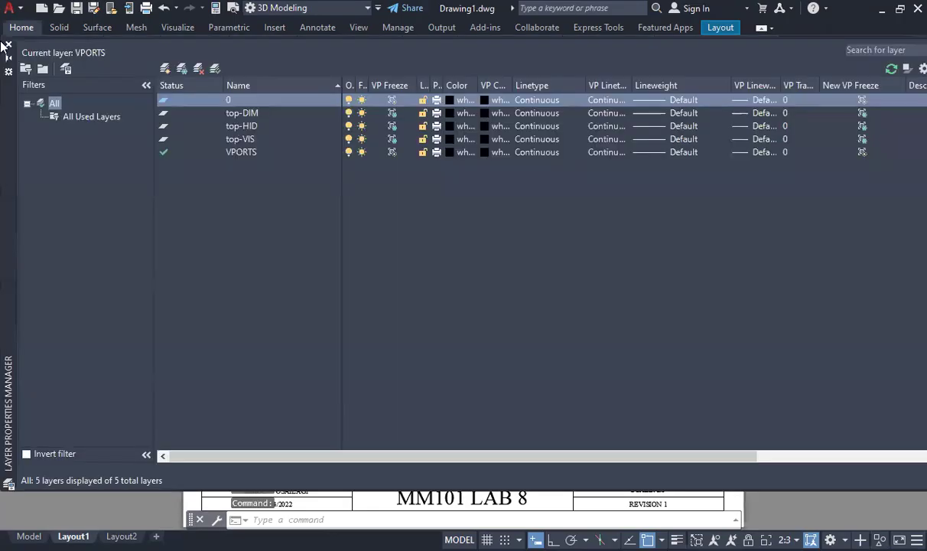
pyautogui.click(8, 46)
# - Undo the last two commands and erase the plan view's viewport from paper space
pyautogui.hotkey('ctrl', 'z')
pyautogui.hotkey('ctrl', 'z')
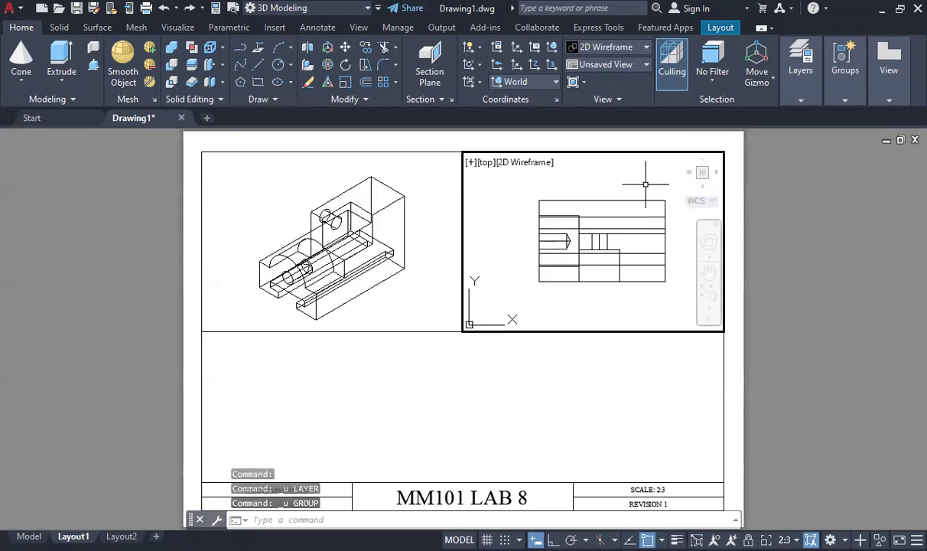
pyautogui.doubleClick(779, 205)
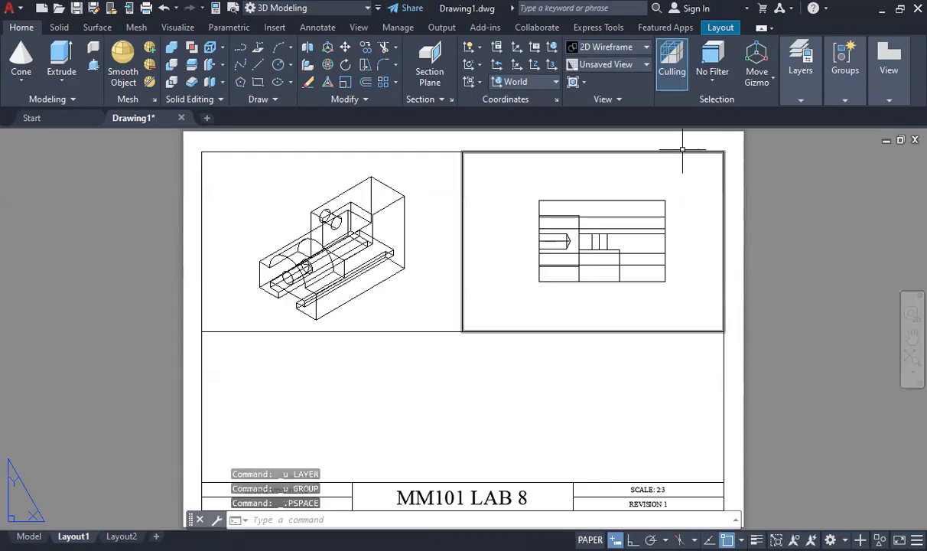
pyautogui.click(681, 152)
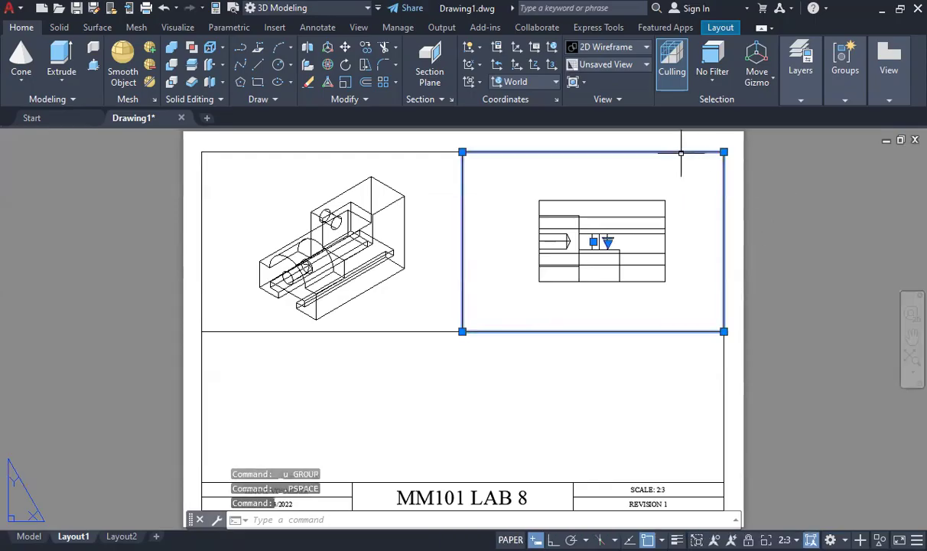
pyautogui.press('Delete')
# - Delete the layers top-DIM, top-HID and top-VIS with LAYDEL
pyautogui.write('LAYU')
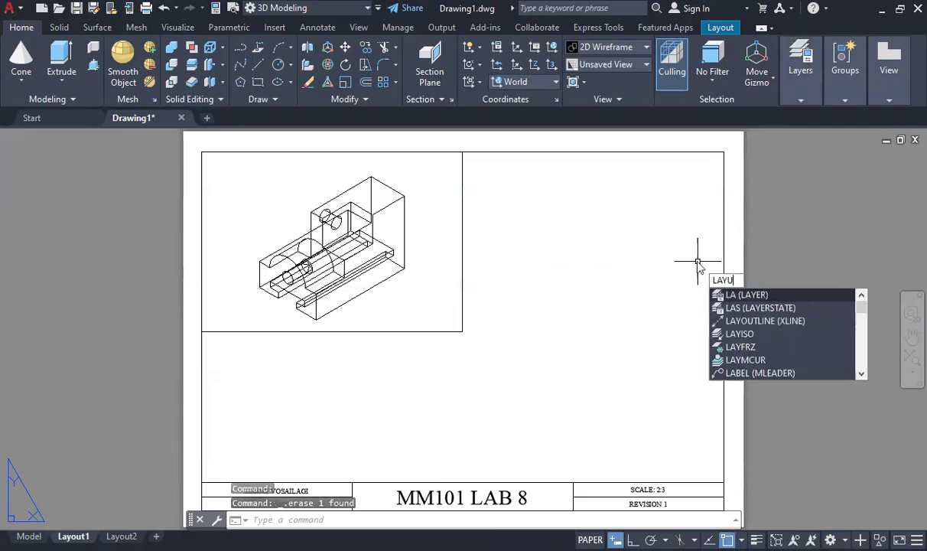
pyautogui.press('BackSpace')
pyautogui.write('DE')
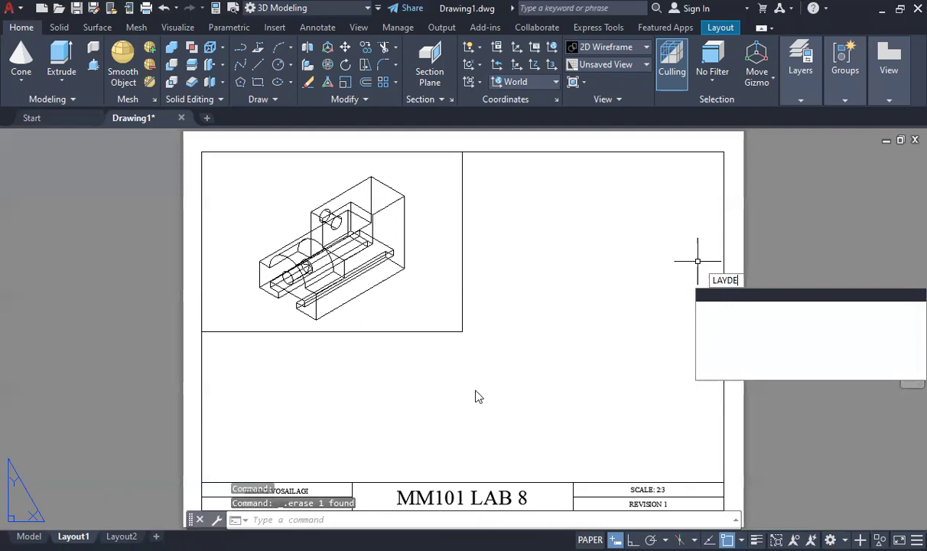
pyautogui.write('L')
pyautogui.press('Return')
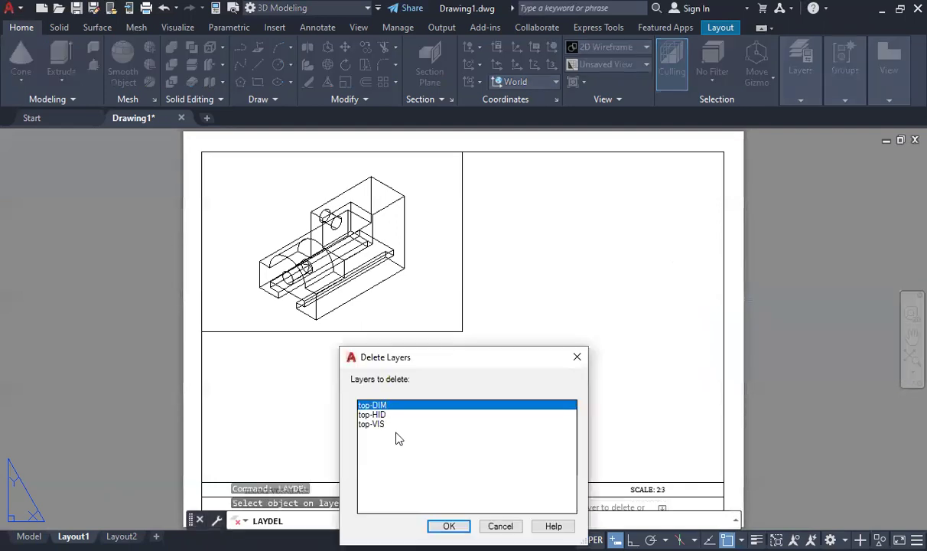
pyautogui.keyDown('shift'); pyautogui.click(375, 424); pyautogui.keyUp('shift')
pyautogui.click(449, 525)
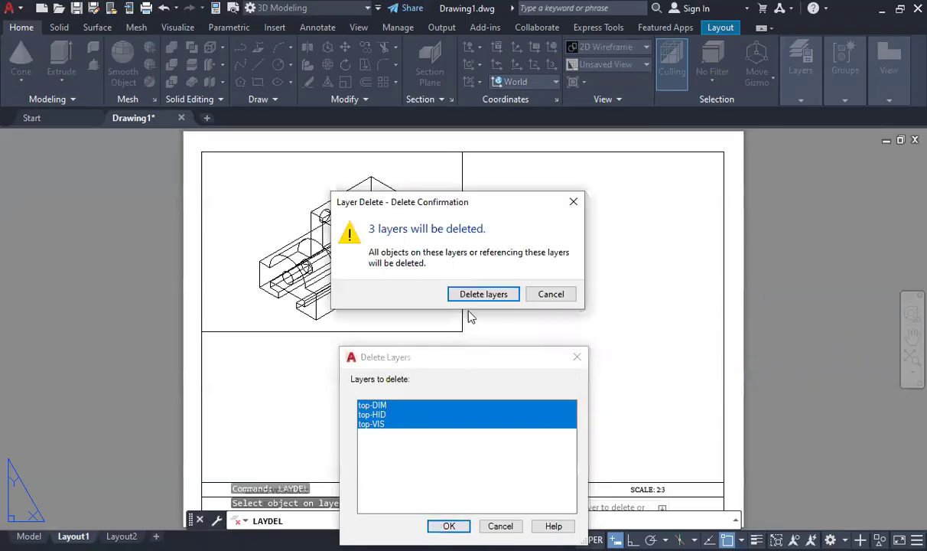
pyautogui.click(482, 294)
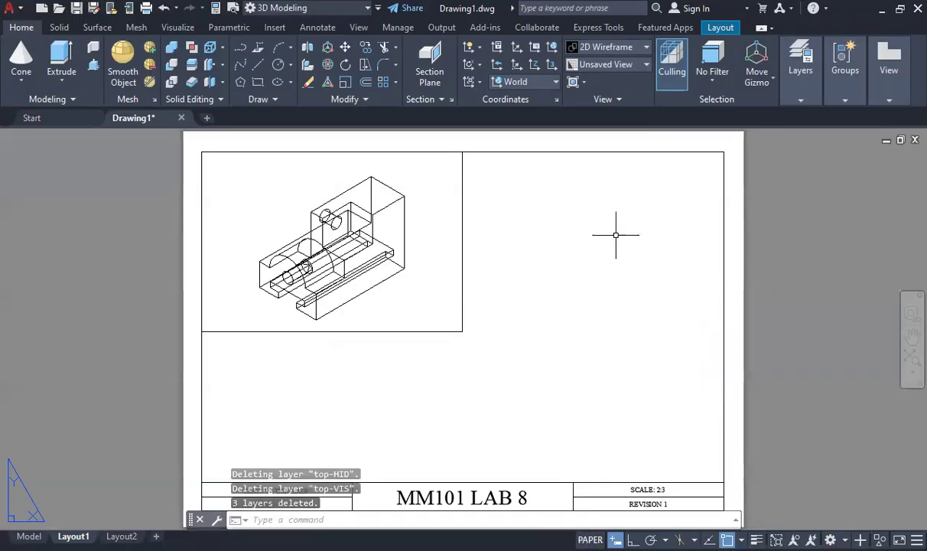
# - Create a World UCS view with SOLVIEW at 2/3 scale, framed by a viewport in the sheet's upper-right area and named TOP
pyautogui.write('SOLVIEW')
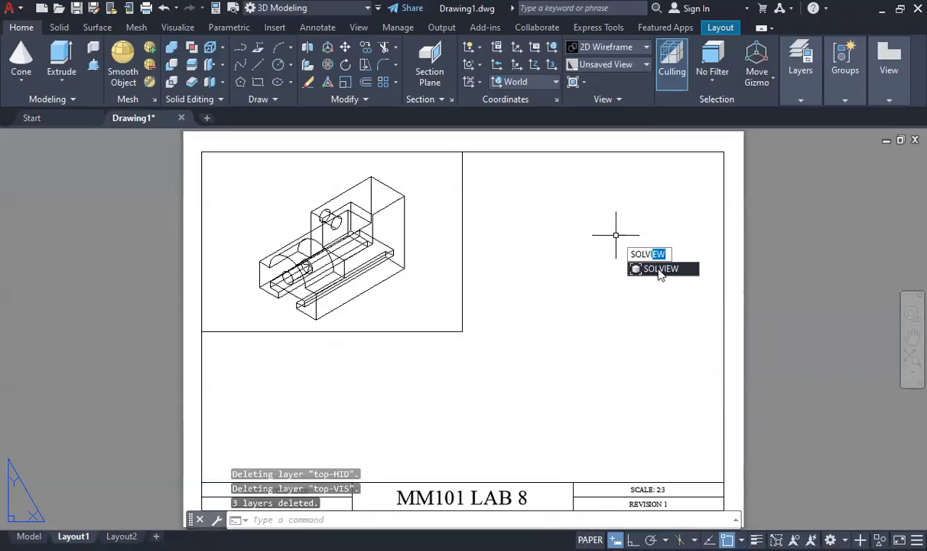
pyautogui.click(641, 268)
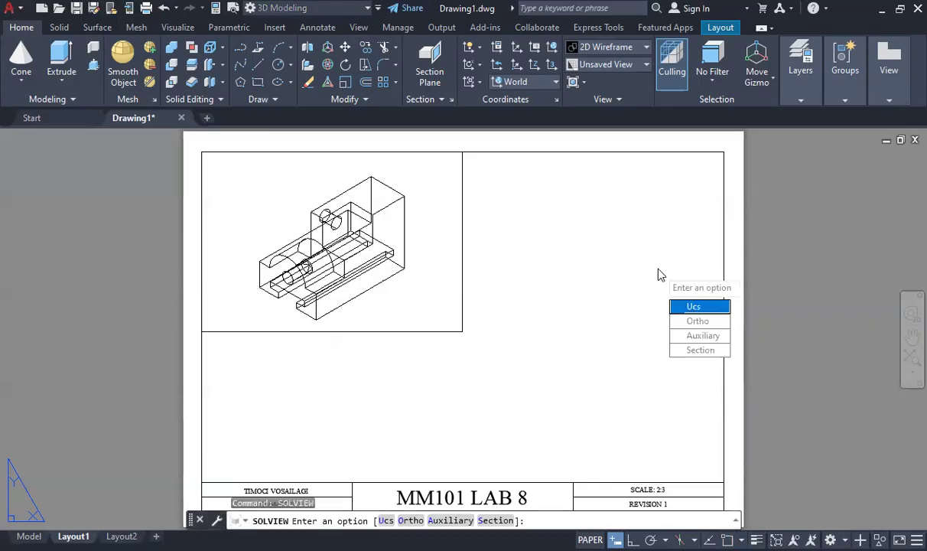
pyautogui.click(690, 308)
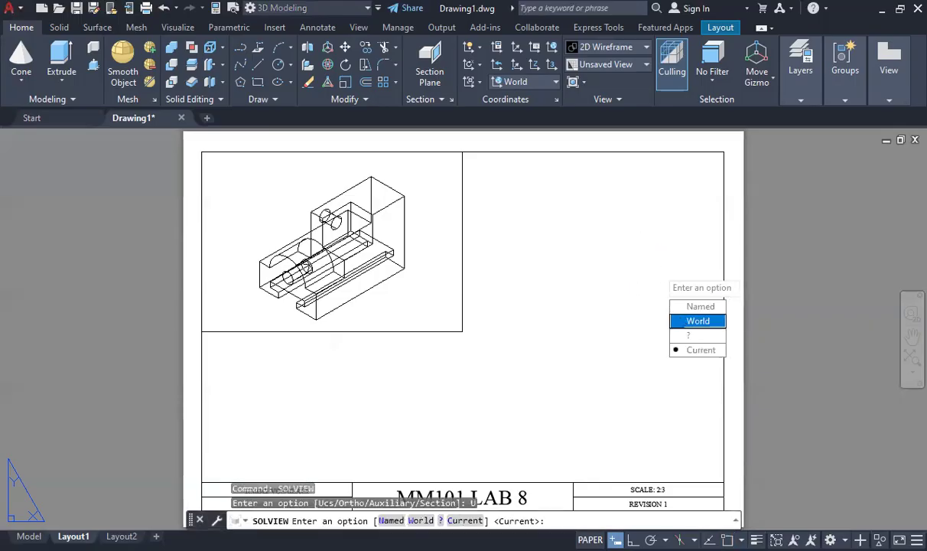
pyautogui.click(698, 320)
pyautogui.write('2/3')
pyautogui.press('Return')
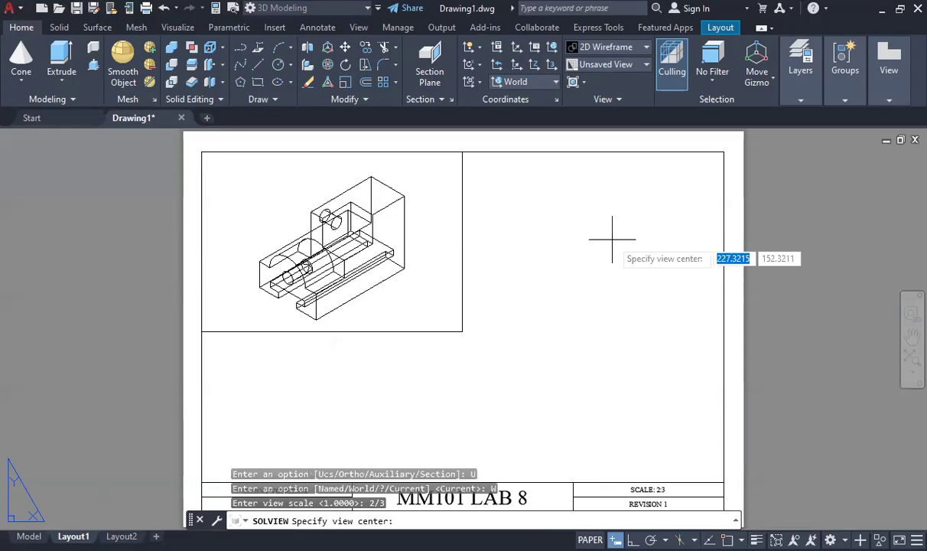
pyautogui.click(603, 236)
pyautogui.press('Return')
pyautogui.click(716, 491)
pyautogui.click(598, 200)
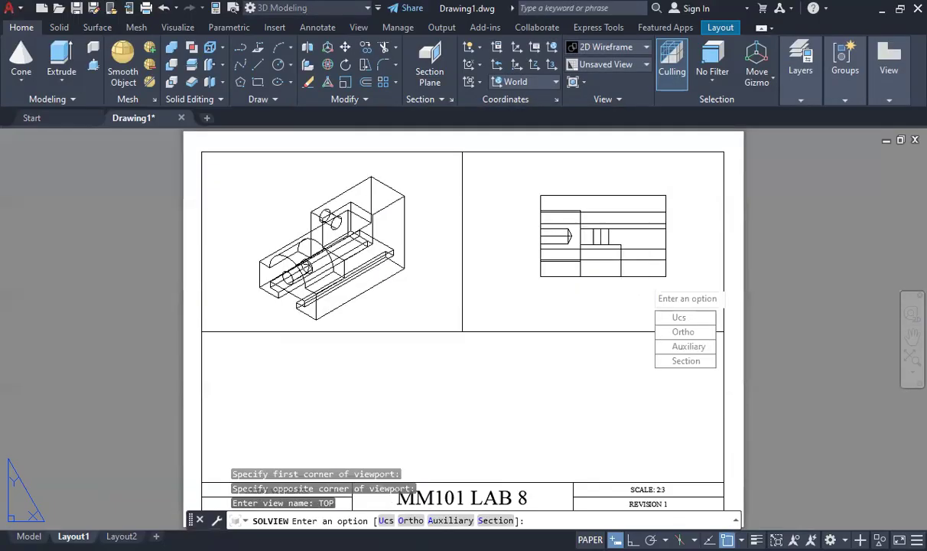
# - End the SOLVIEW command and examine the layers belonging to the TOP view in the Layer Properties Manager
pyautogui.press('Escape')
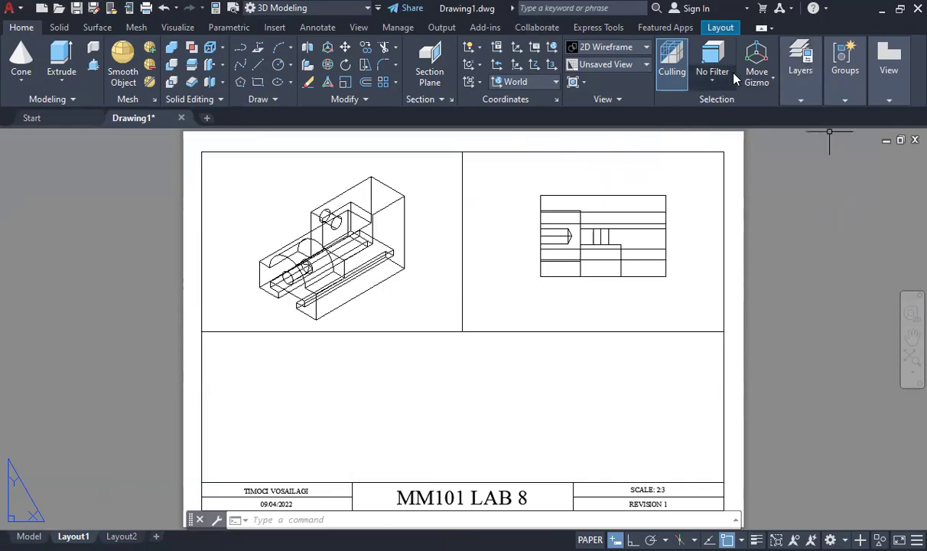
pyautogui.click(801, 99)
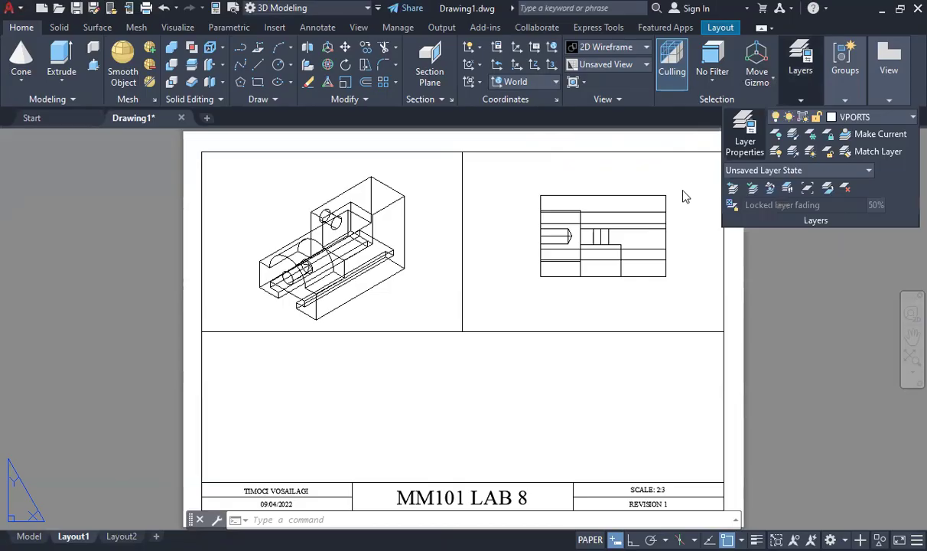
pyautogui.click(745, 134)
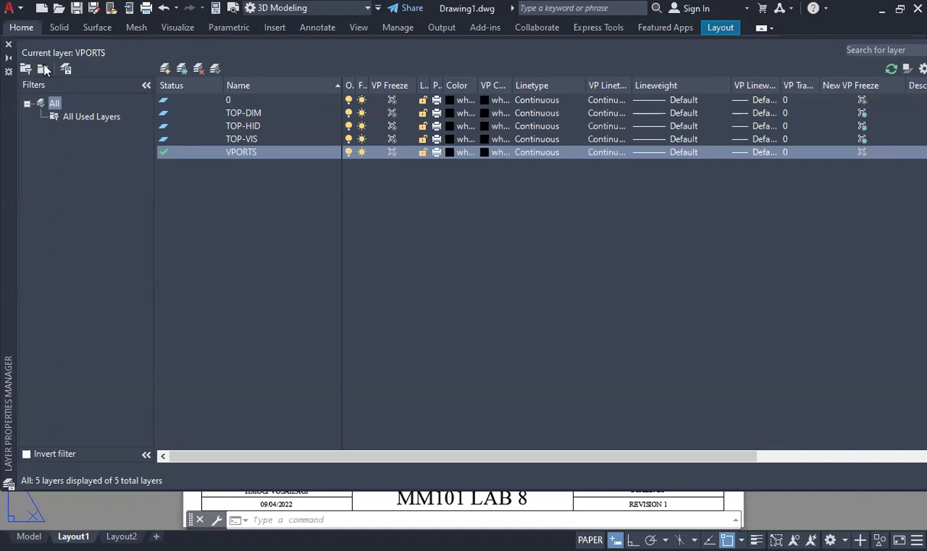
pyautogui.click(10, 47)
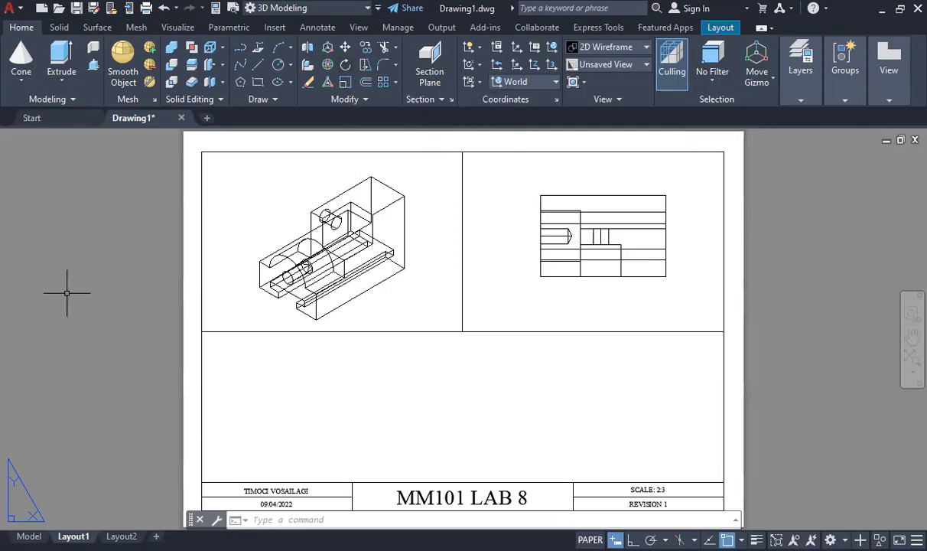
pyautogui.click(249, 196)
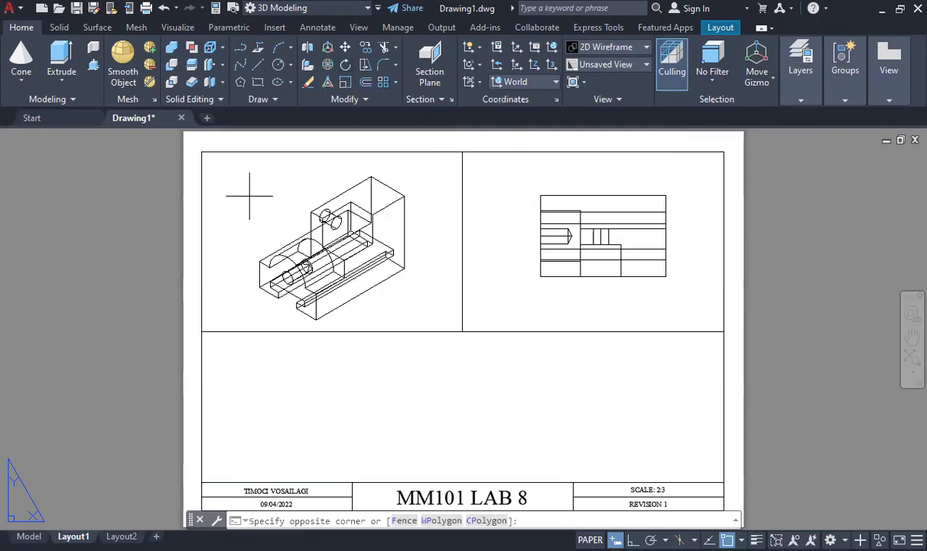
pyautogui.doubleClick(249, 171)
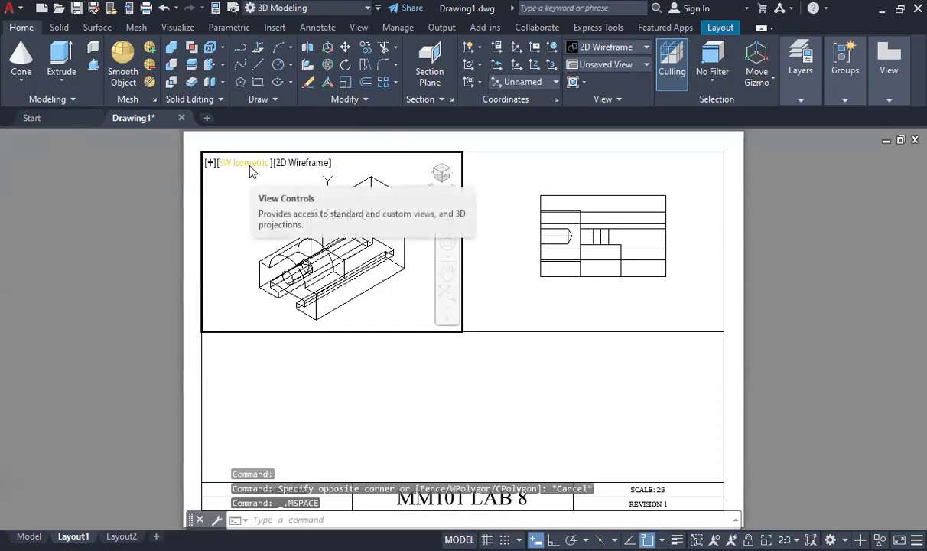
pyautogui.doubleClick(464, 461)
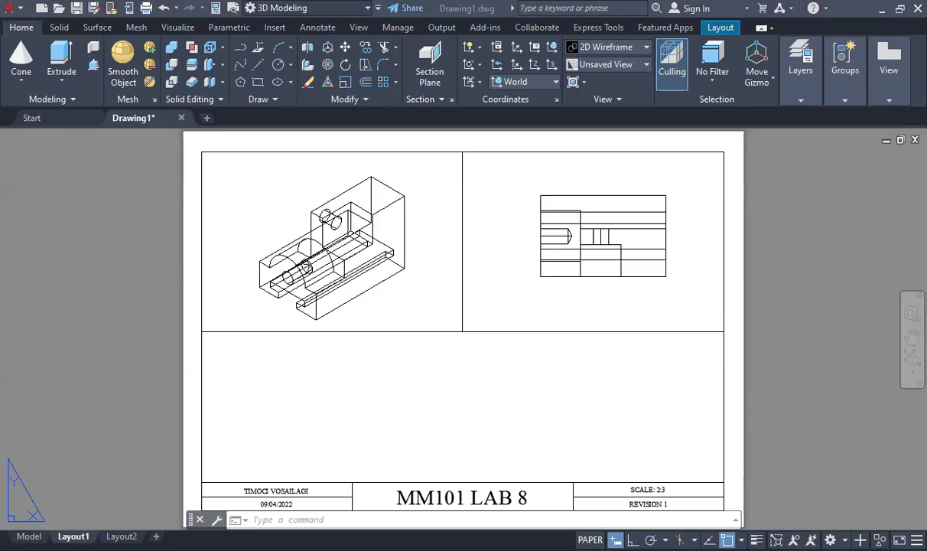
pyautogui.click(490, 507)
pyautogui.hotkey('alt', 'Tab')
# - Activate the isometric viewport, review the definition of its 2:3 scale in the drawing scale list, and return to paper space
pyautogui.doubleClick(332, 230)
pyautogui.click(788, 540)
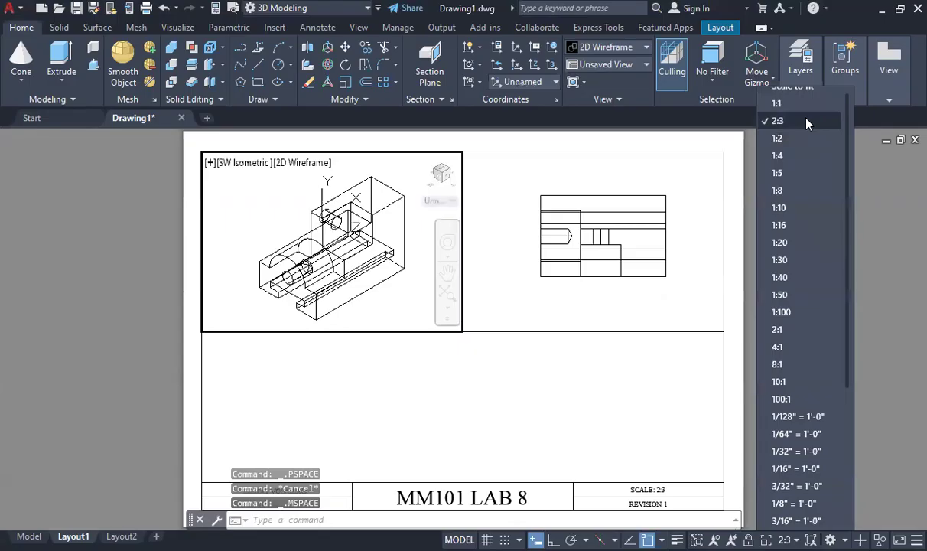
pyautogui.scroll(-4, 788, 367)
pyautogui.click(796, 482)
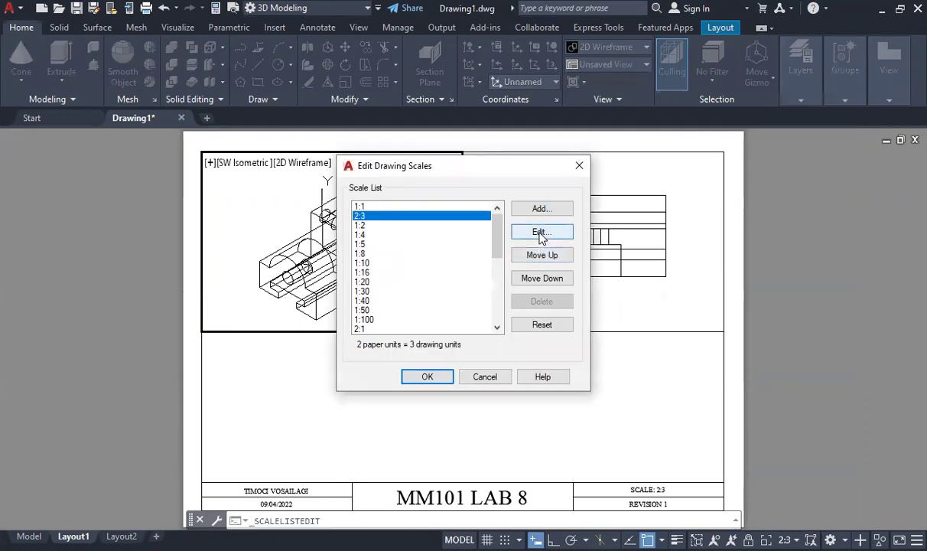
pyautogui.click(540, 233)
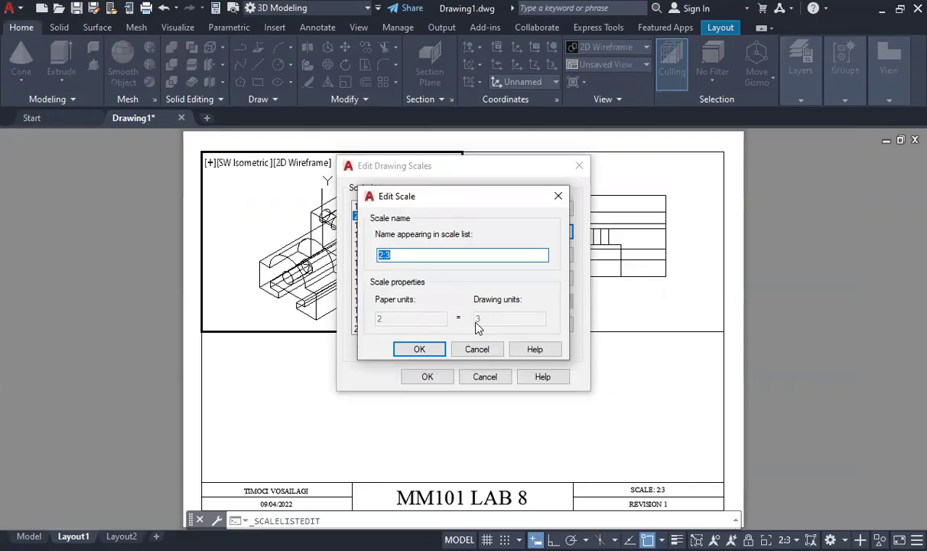
pyautogui.click(421, 350)
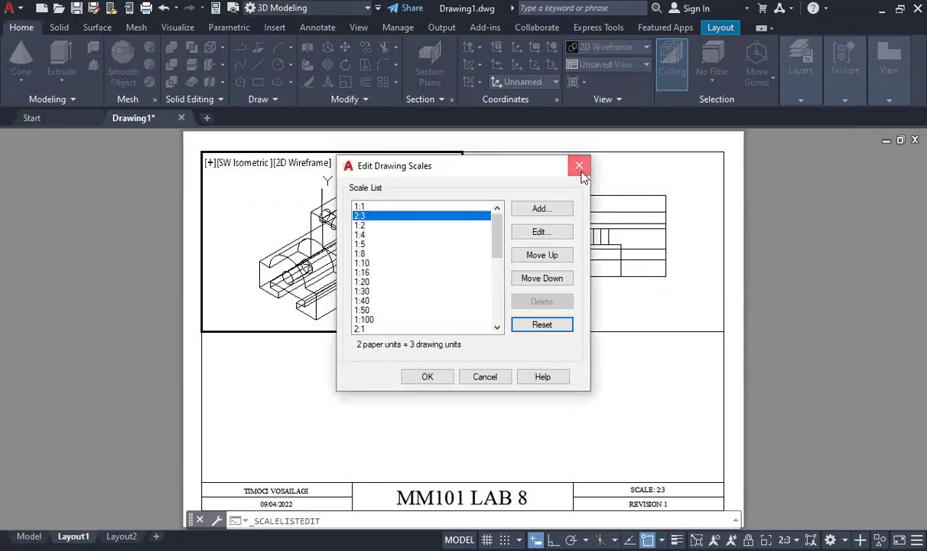
pyautogui.click(579, 165)
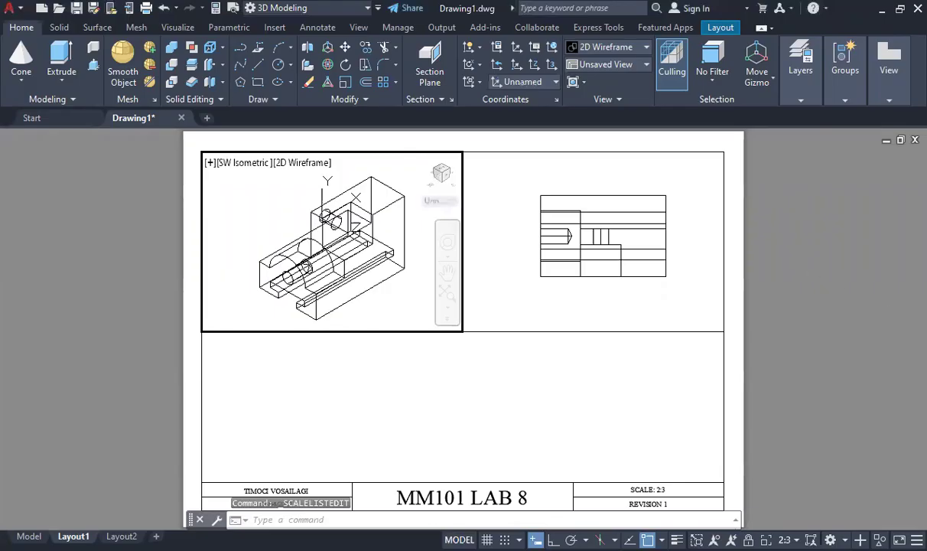
pyautogui.doubleClick(642, 472)
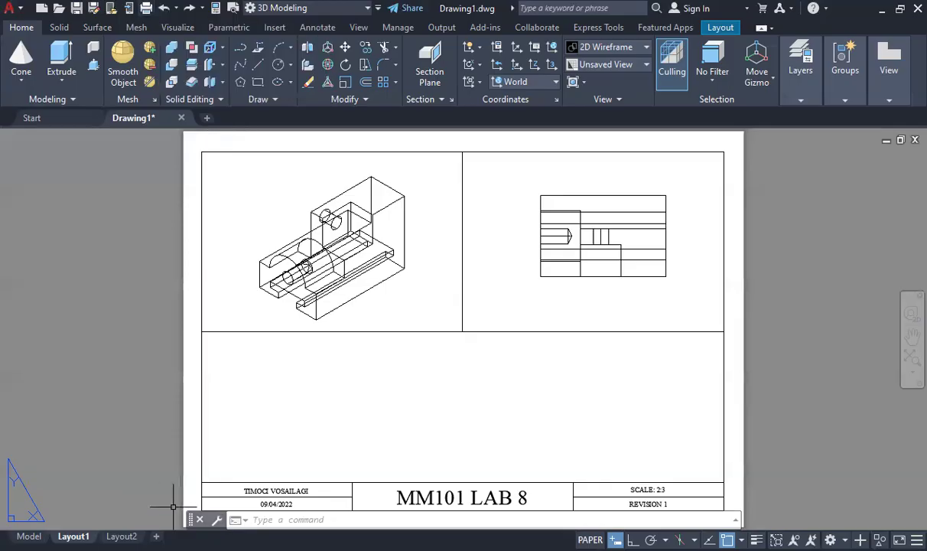
pyautogui.click(246, 521)
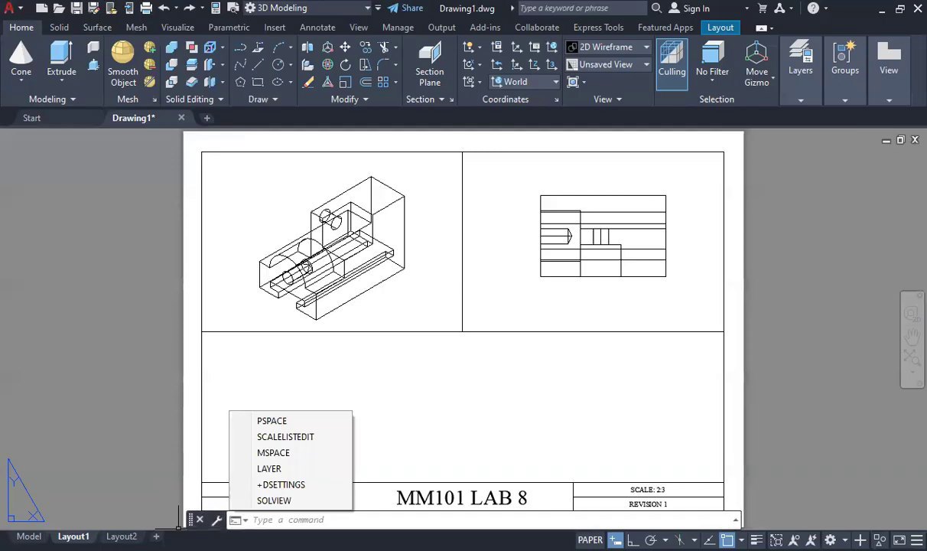
pyautogui.click(161, 418)
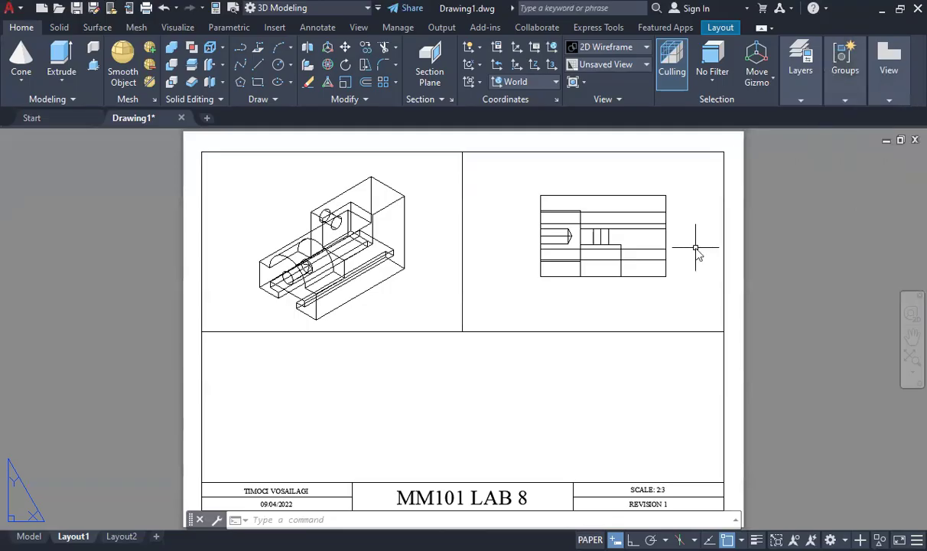
# - Delete the layers TOP-DIM, TOP-HID and TOP-VIS with LAYDEL
pyautogui.write('laydel')
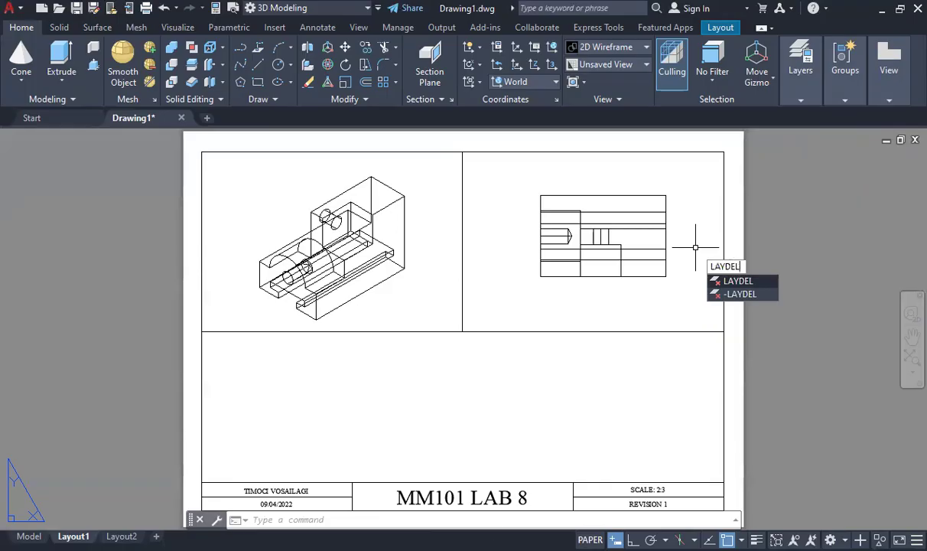
pyautogui.press('Return')
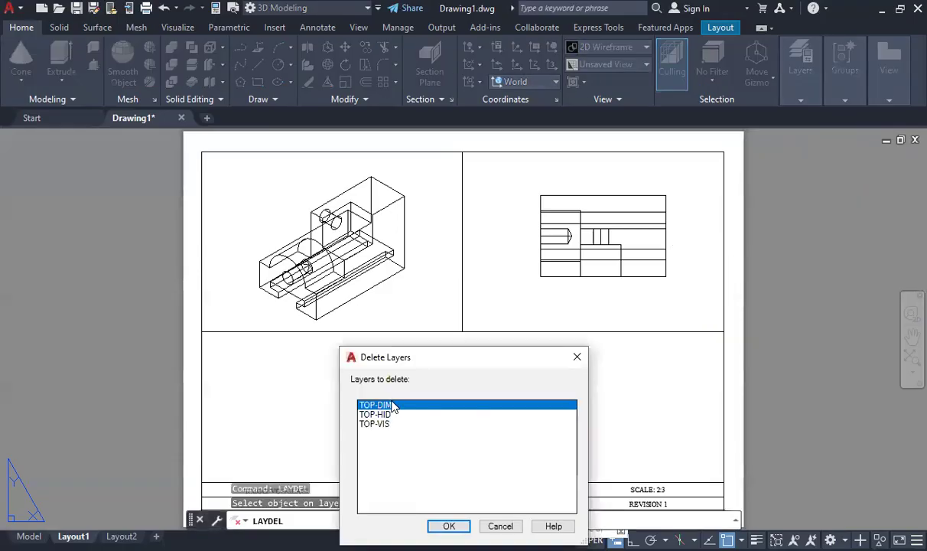
pyautogui.keyDown('shift'); pyautogui.click(376, 424); pyautogui.keyUp('shift')
pyautogui.click(451, 523)
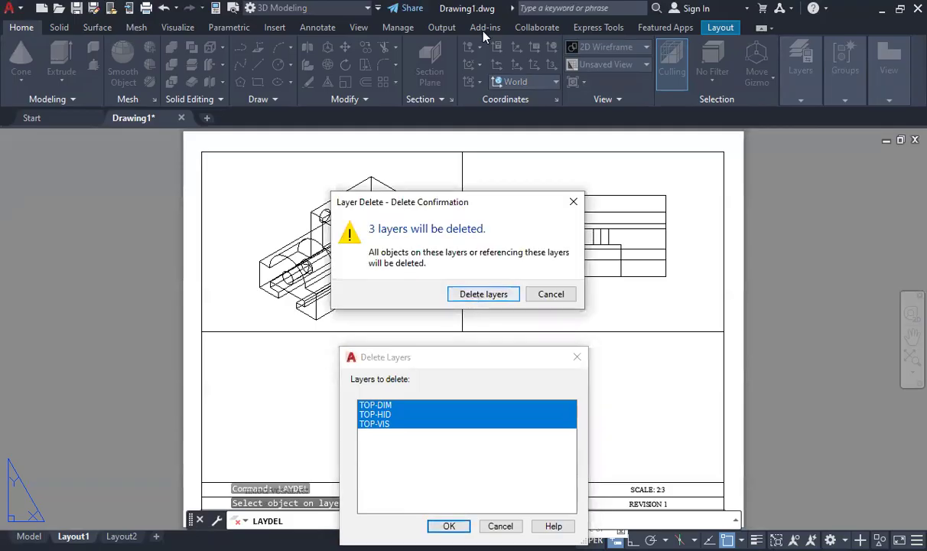
pyautogui.press('Return')
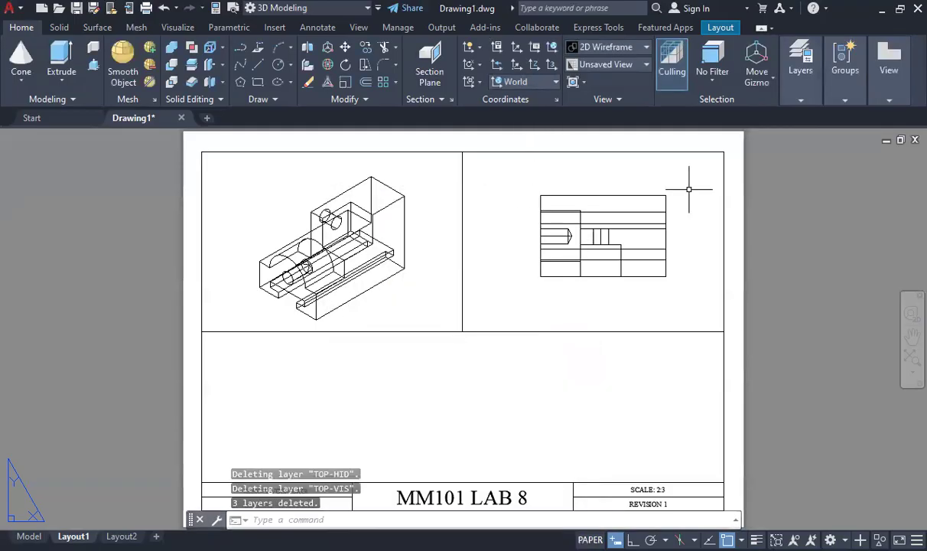
# - Erase the top view's viewport from the sheet's upper-right area
pyautogui.click(684, 152)
pyautogui.press('Delete')
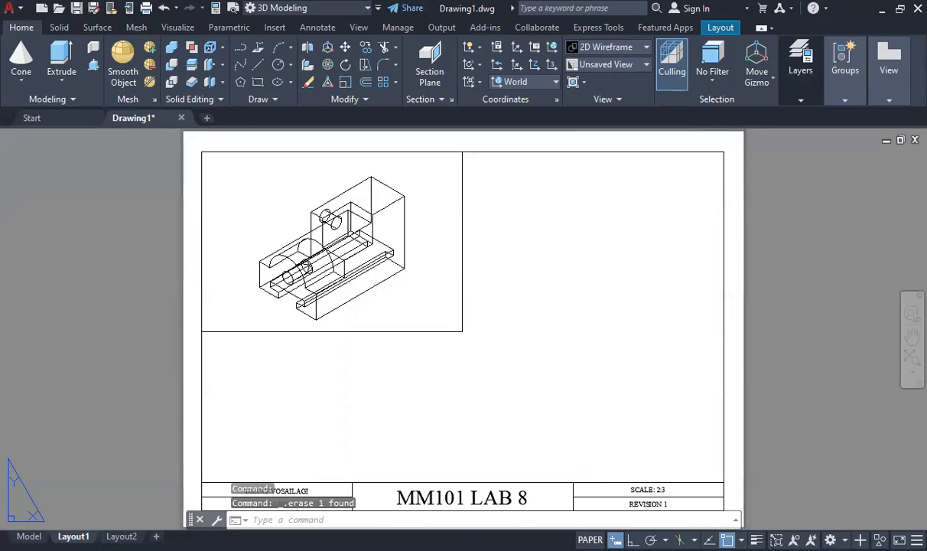
pyautogui.press('Escape')
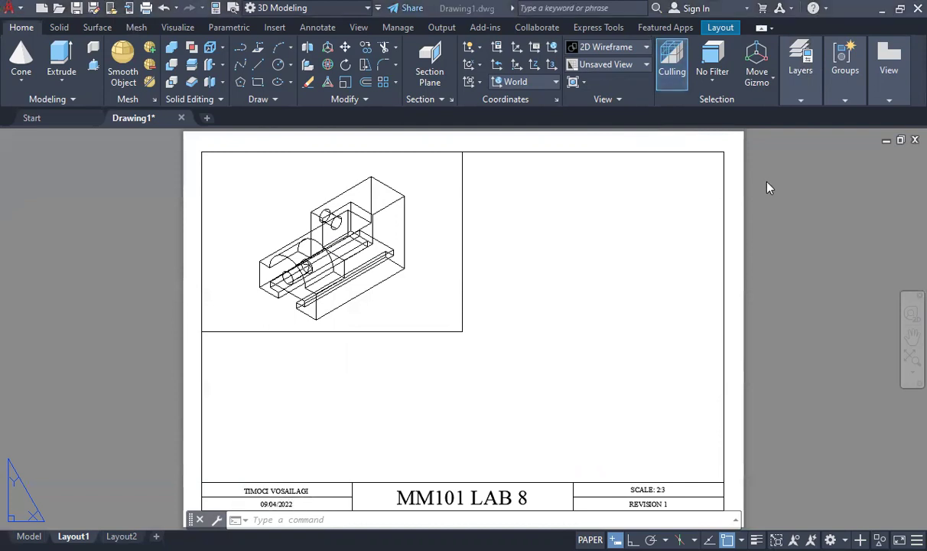
# - Place a World UCS view with SOLVIEW at 2/3 scale, centred in the empty area beside the isometric view
pyautogui.click(590, 284)
pyautogui.write('solvi')
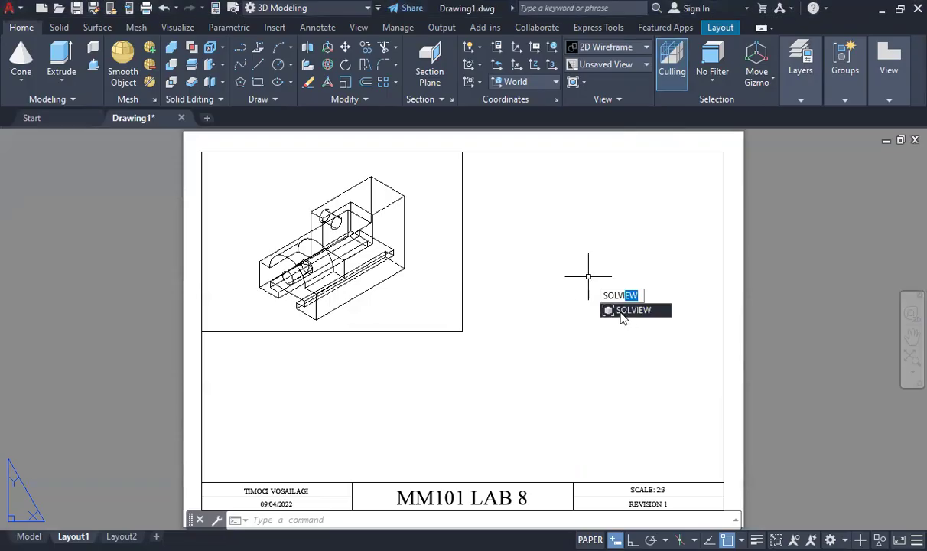
pyautogui.press('Return')
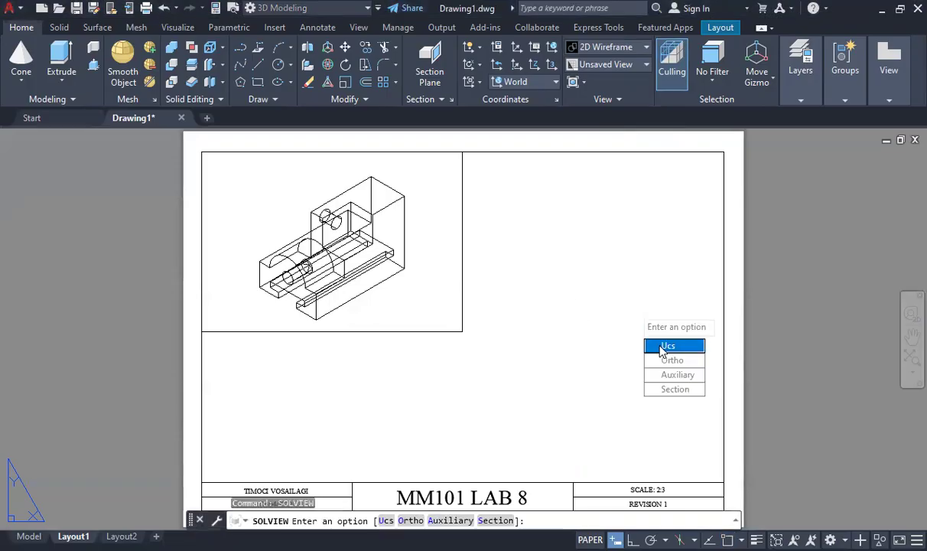
pyautogui.click(666, 346)
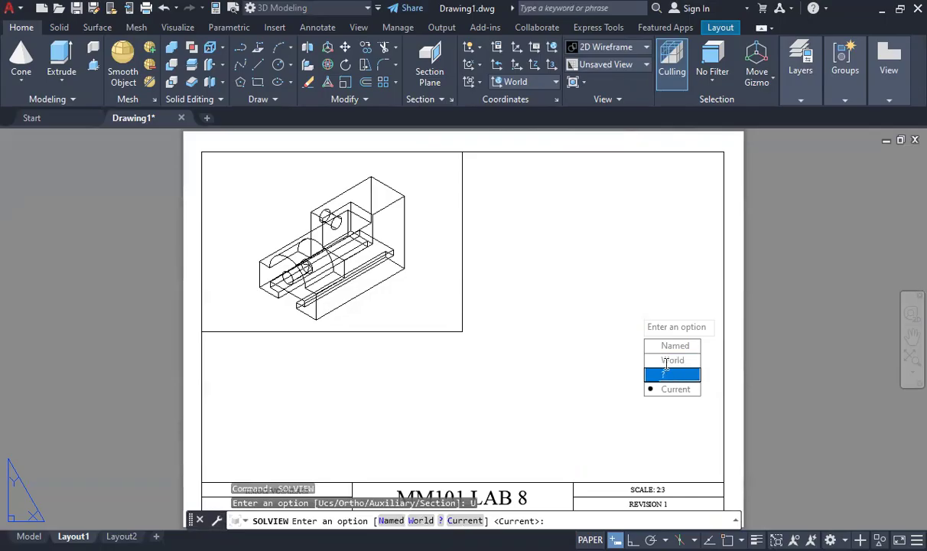
pyautogui.click(672, 359)
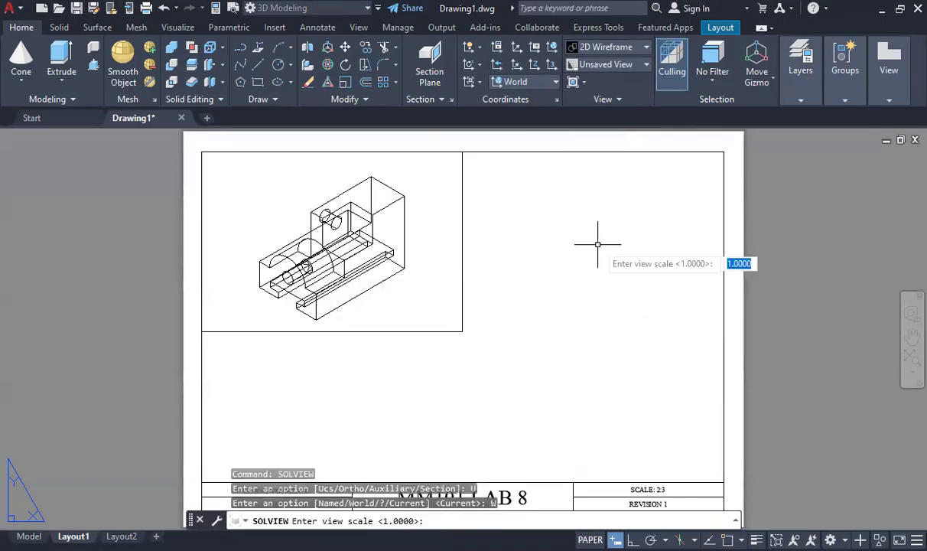
pyautogui.write('2/3')
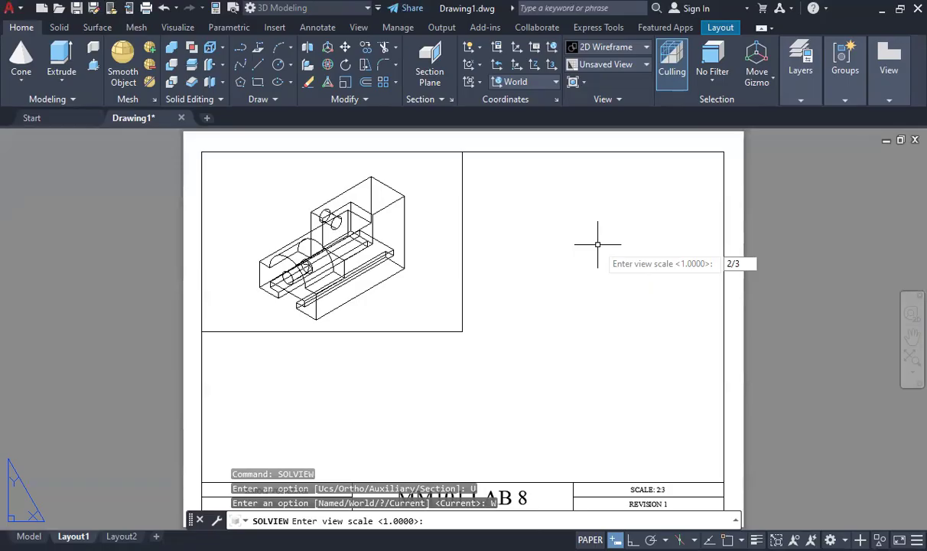
pyautogui.press('Return')
pyautogui.click(597, 244)
pyautogui.press('Return')
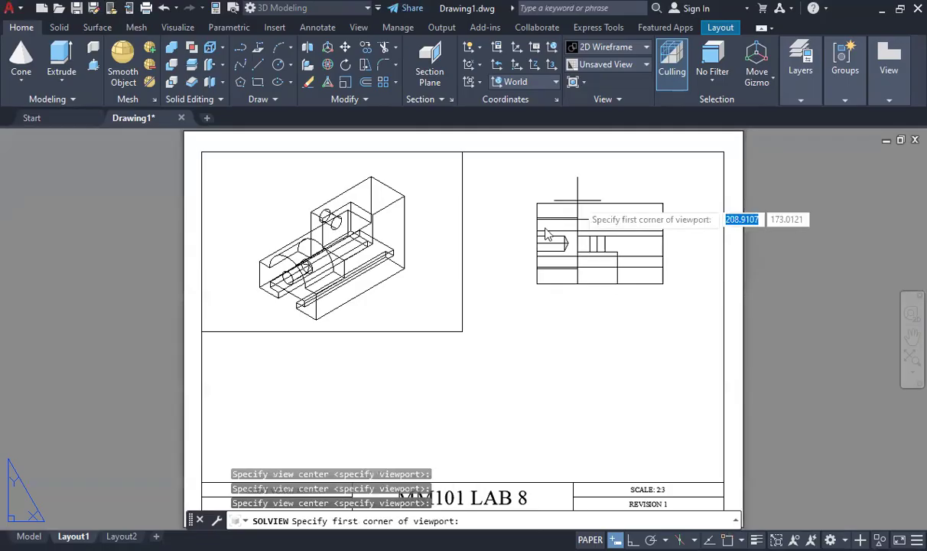
# - Enable all object snap modes and frame the view with a viewport in the sheet's upper-right area, named Top
pyautogui.click(568, 202)
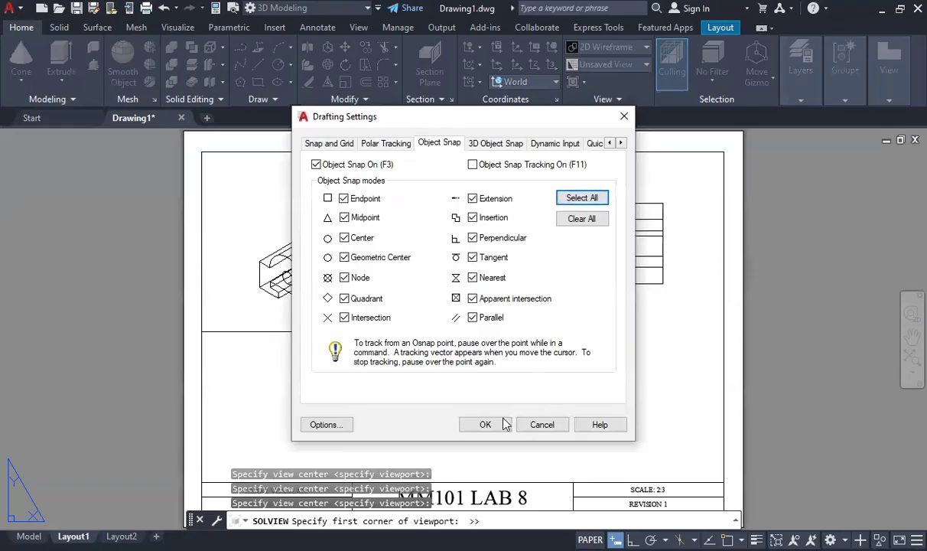
pyautogui.click(496, 423)
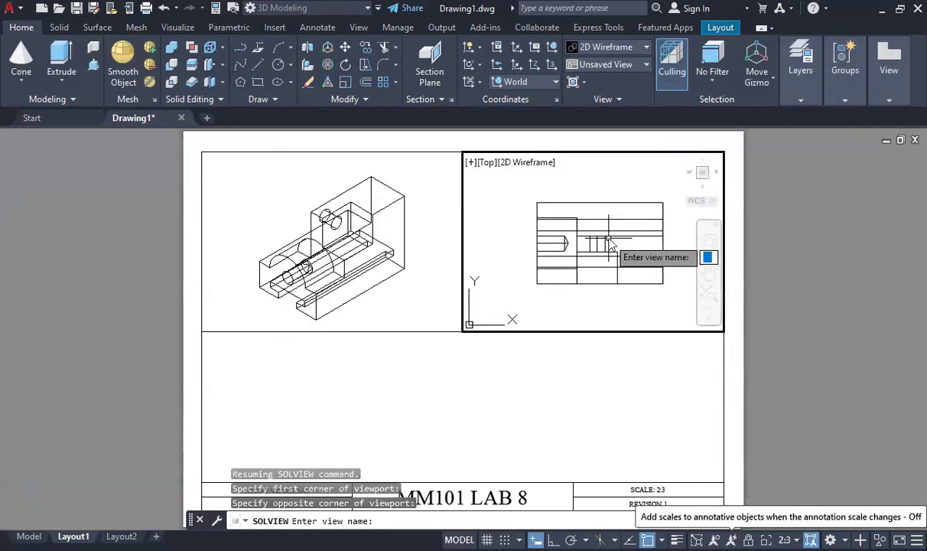
pyautogui.write('Top')
pyautogui.press('Return')
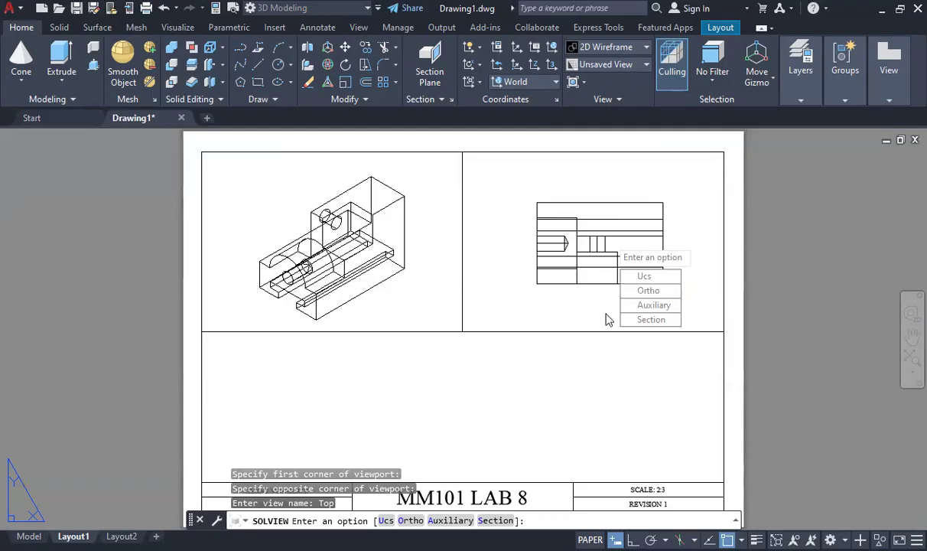
# - Start a section view in SOLVIEW and enable all object snap modes for picking points in the Top viewport
pyautogui.click(651, 319)
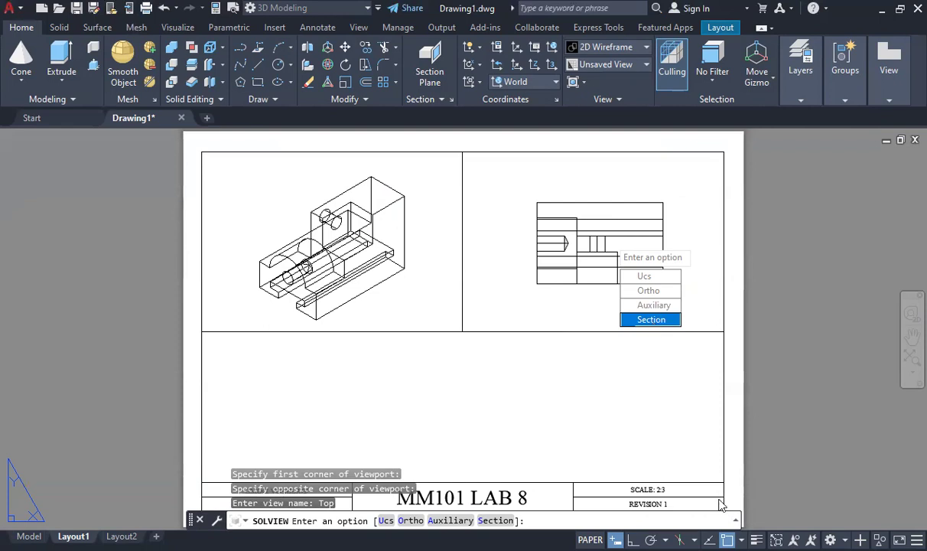
pyautogui.rightClick(649, 540)
pyautogui.click(692, 528)
pyautogui.click(582, 200)
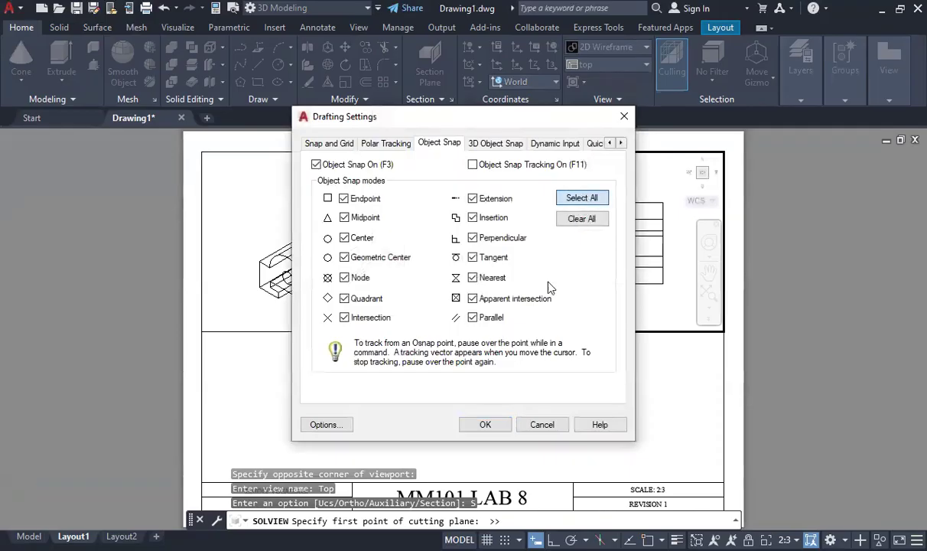
pyautogui.click(492, 426)
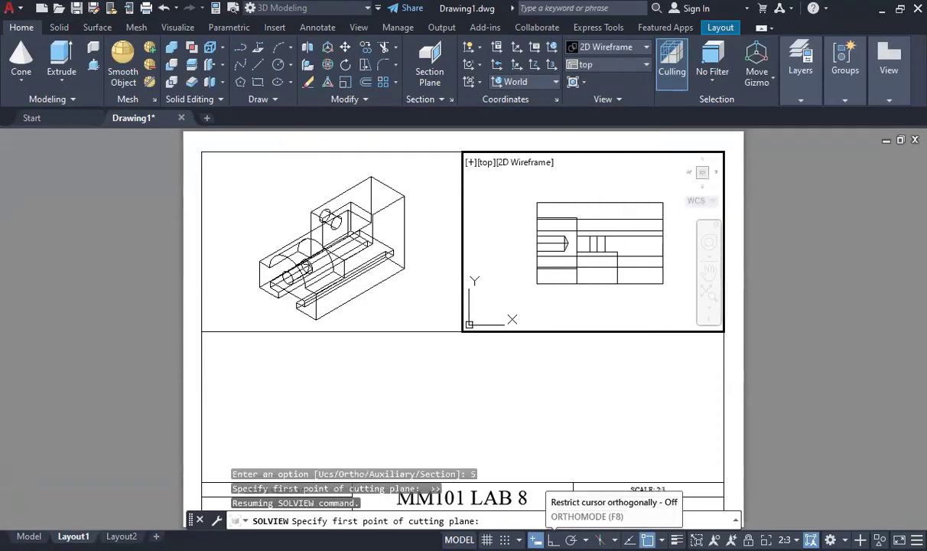
# - Turn ortho mode on and define a horizontal cutting plane across the top view along the blind hole's axis, viewed from below
pyautogui.click(553, 540)
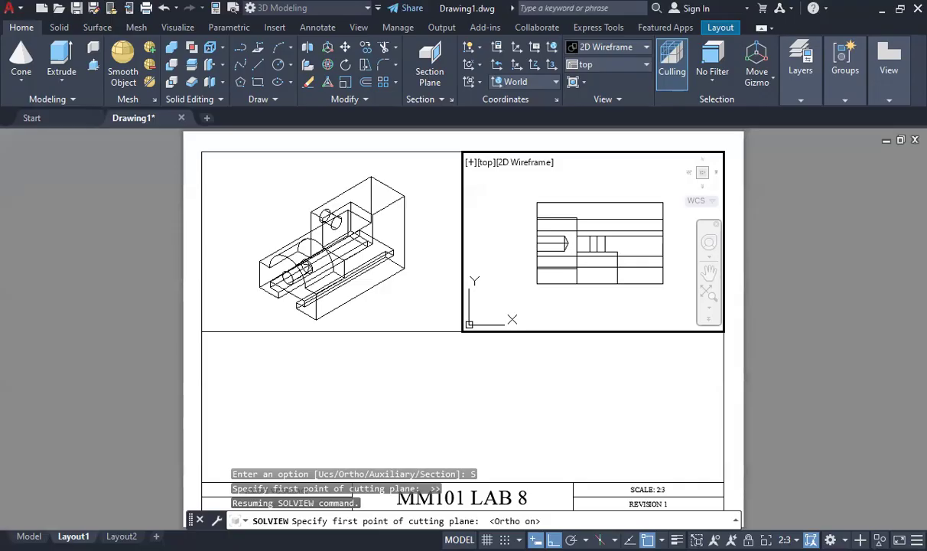
pyautogui.click(537, 242)
pyautogui.click(663, 242)
pyautogui.click(610, 305)
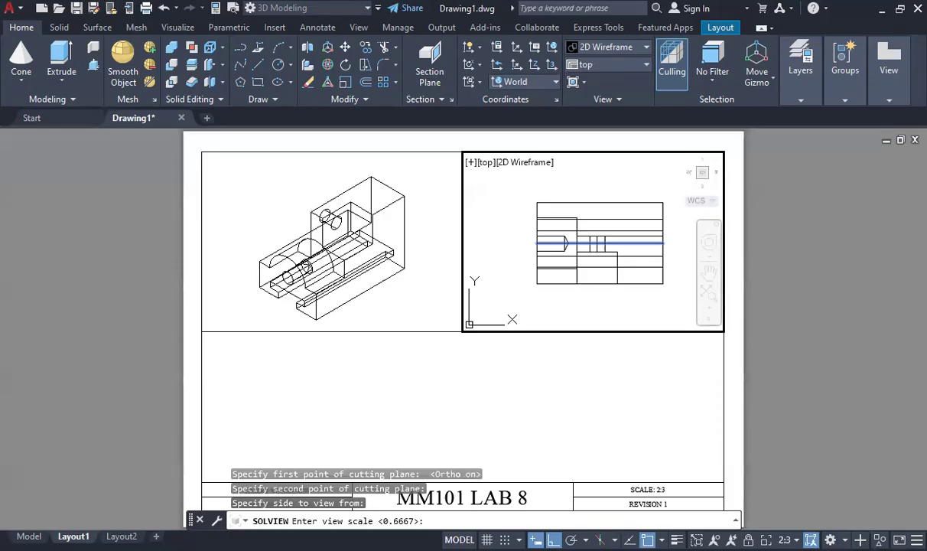
# - Place the section view below the top view at 0.6667 scale, framed by a viewport in the sheet's lower-right area, named front
pyautogui.press('Return')
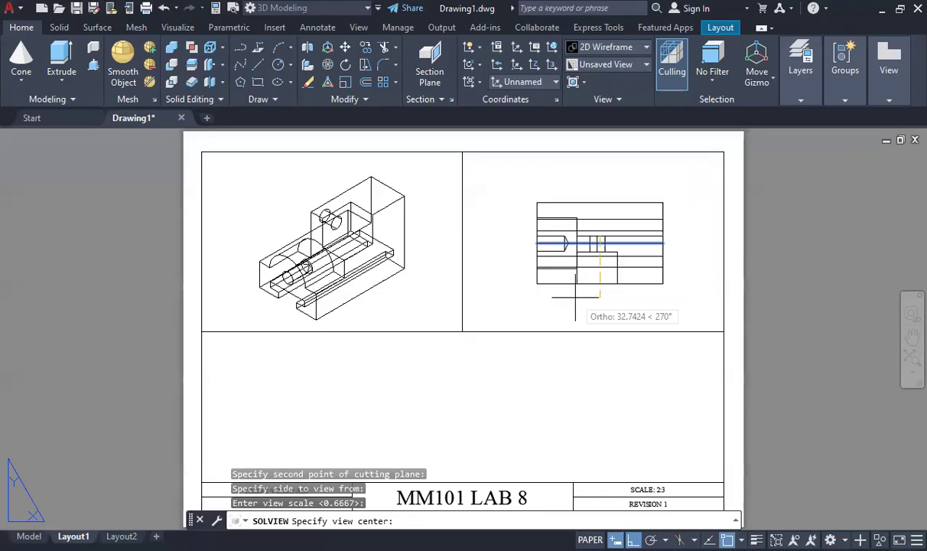
pyautogui.click(600, 411)
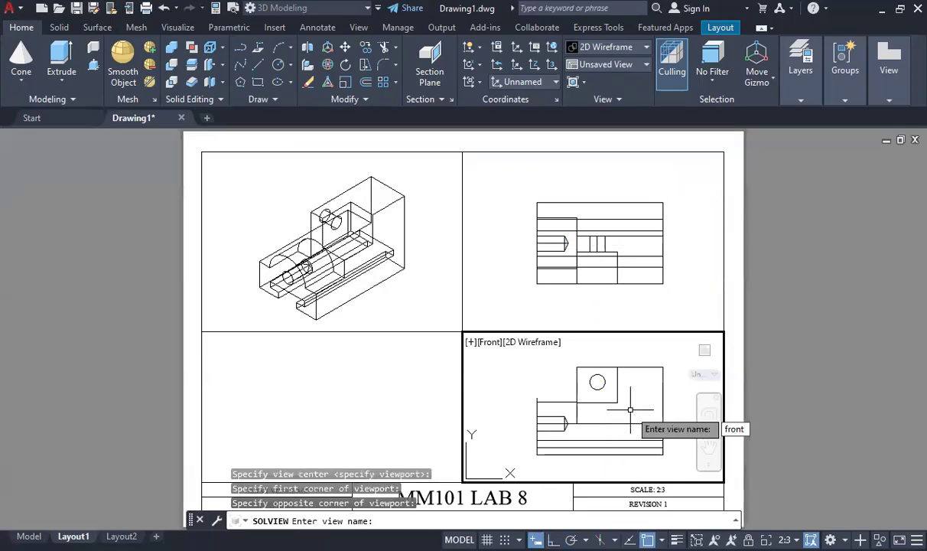
pyautogui.press('Return')
pyautogui.press('Escape')
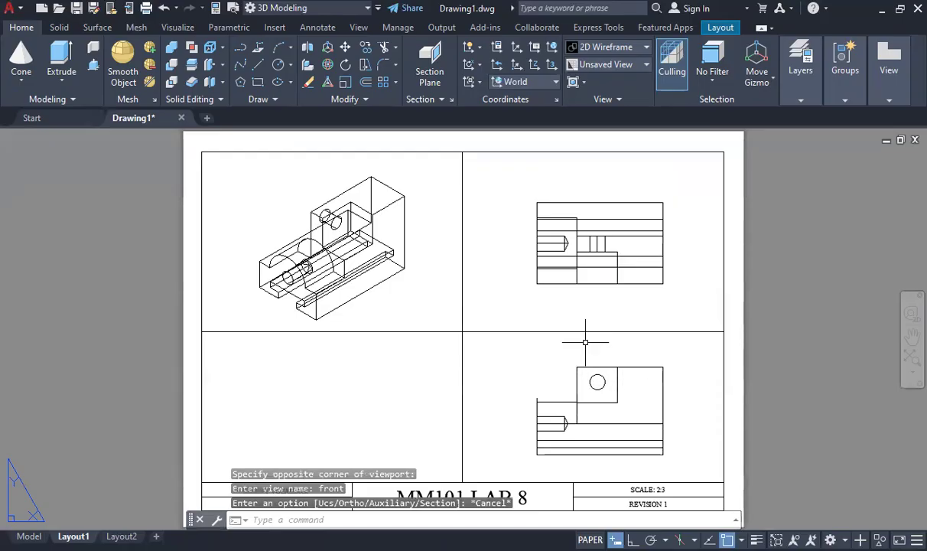
# - Delete the front section view's viewport from the sheet's lower-right area
pyautogui.moveTo(583, 332)
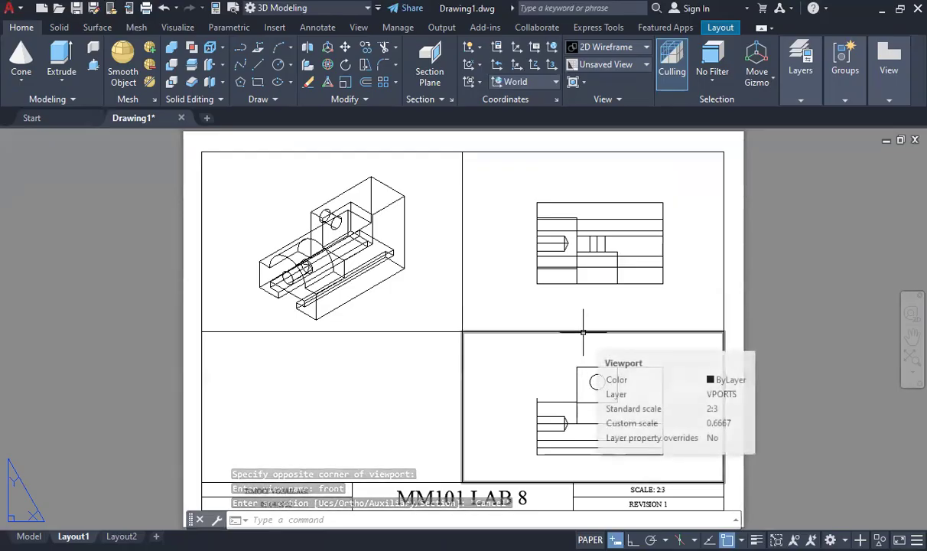
pyautogui.hotkey('ctrl', 'z')
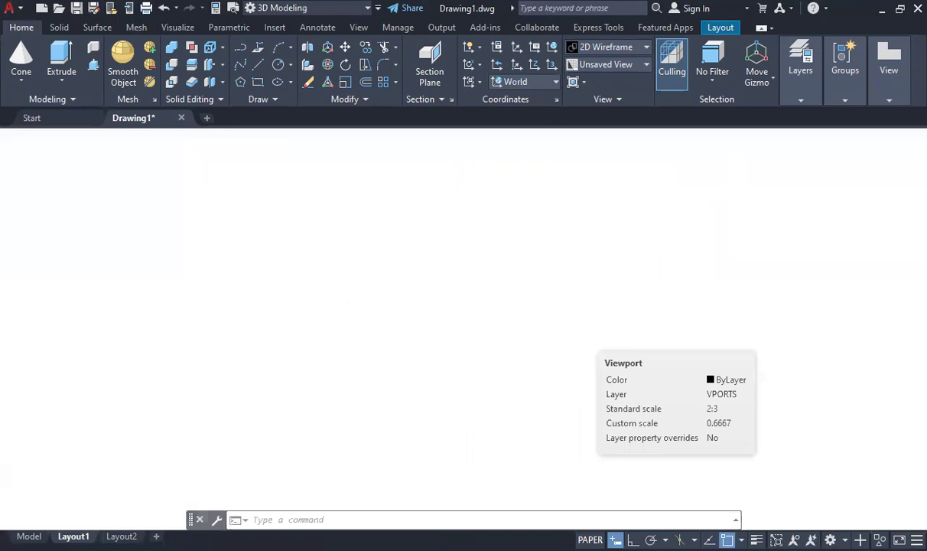
pyautogui.click(188, 8)
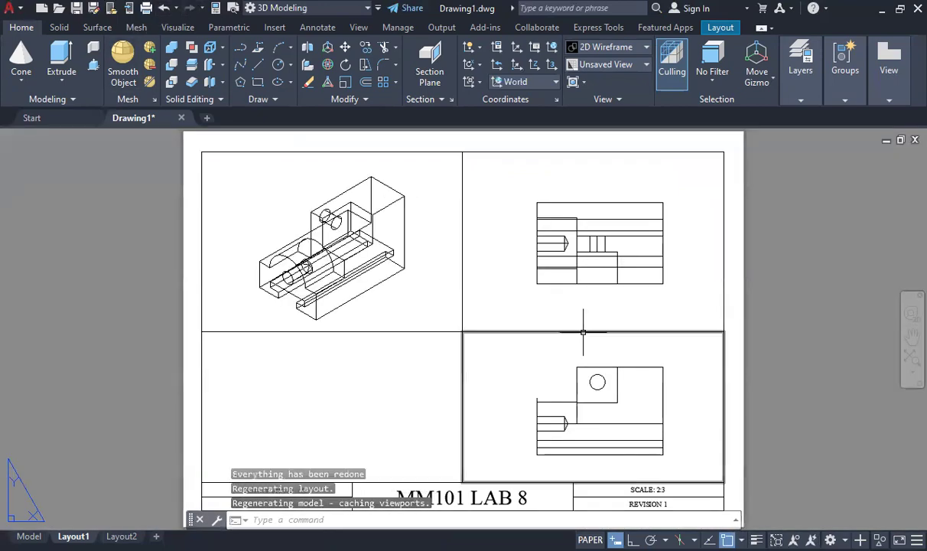
pyautogui.click(581, 331)
pyautogui.press('Delete')
# - Delete the layers front-DIM, front-HAT, front-HID and front-VIS with LAYDEL
pyautogui.write('LAYd')
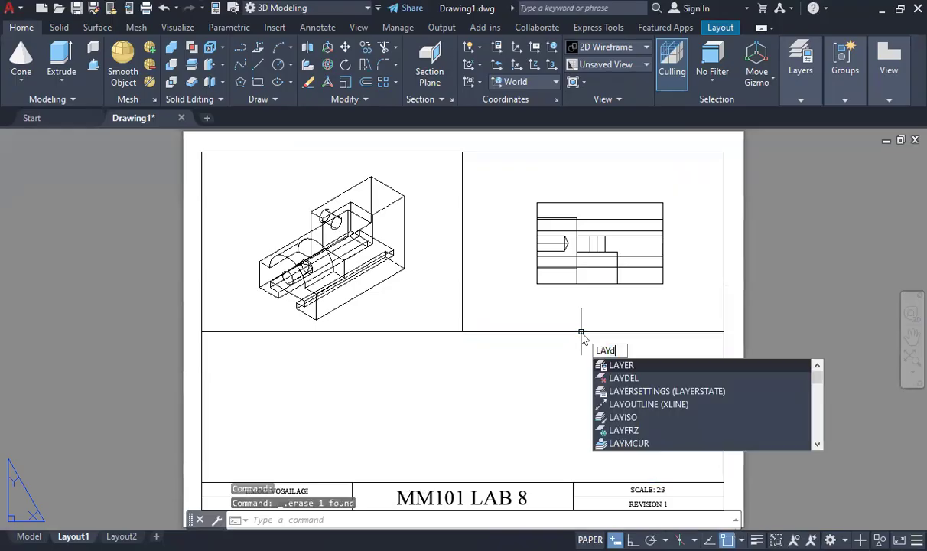
pyautogui.write('el')
pyautogui.press('BackSpace')
pyautogui.press('BackSpace')
pyautogui.press('Return')
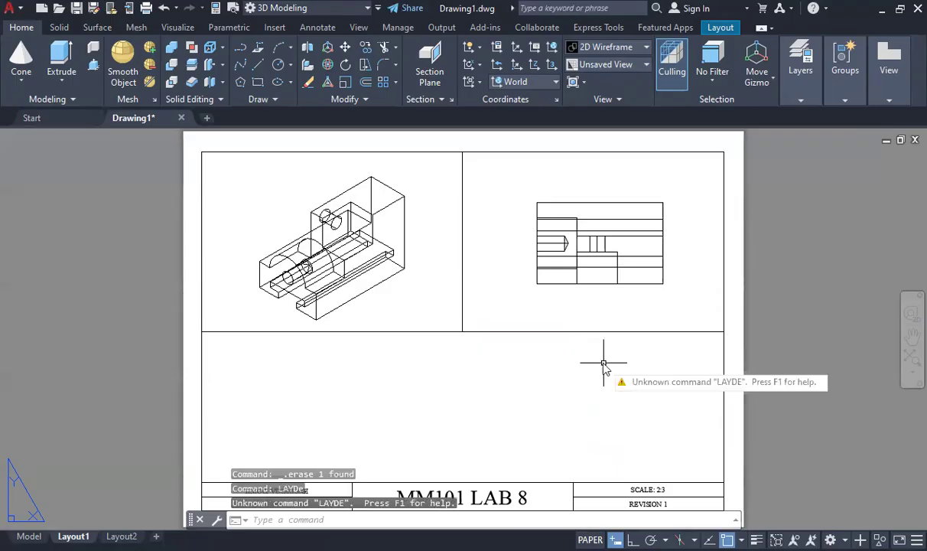
pyautogui.write('LAYde')
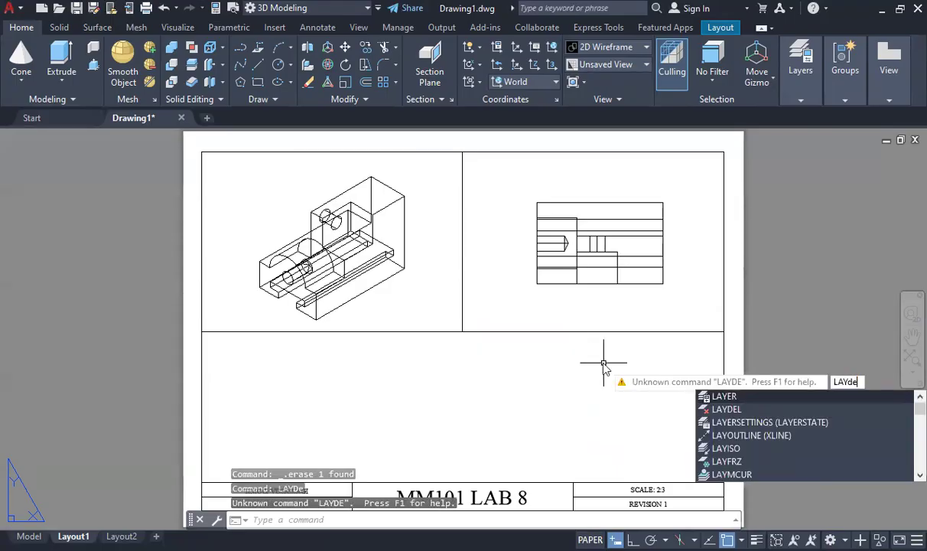
pyautogui.write('l')
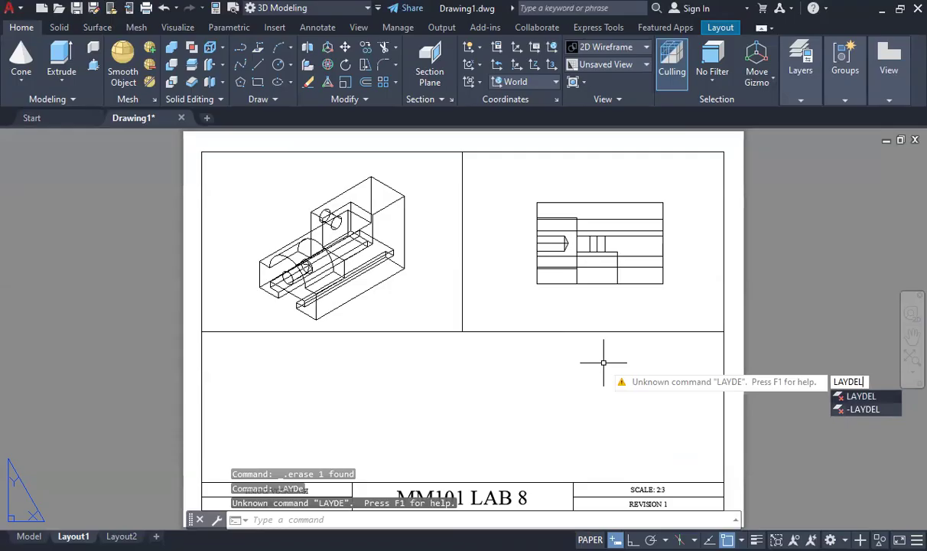
pyautogui.press('Return')
pyautogui.click(459, 520)
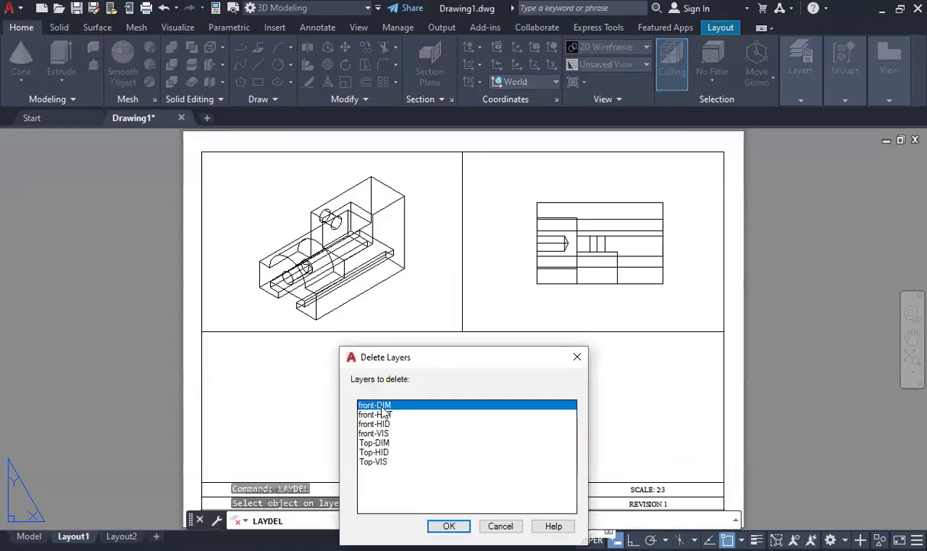
pyautogui.keyDown('shift'); pyautogui.click(373, 433); pyautogui.keyUp('shift')
pyautogui.click(448, 526)
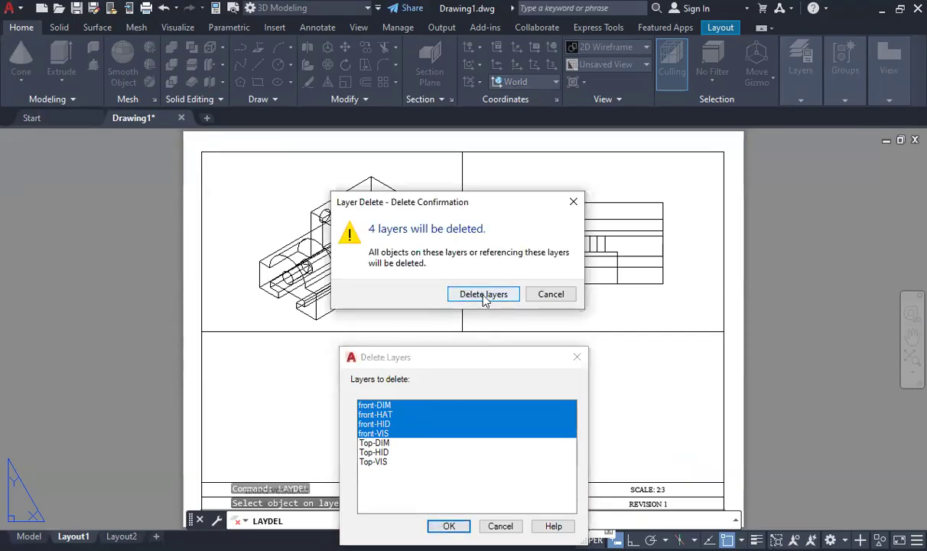
pyautogui.click(483, 296)
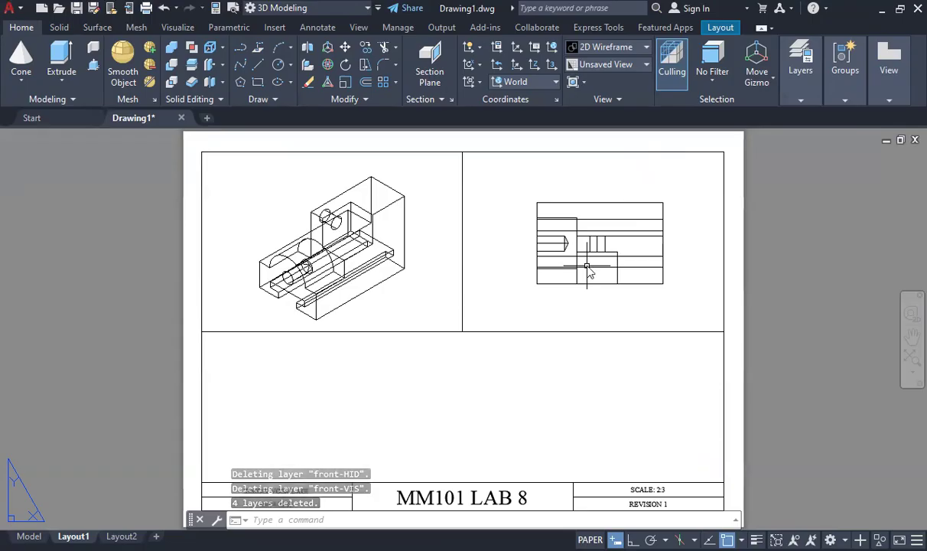
# - Start a new SOLVIEW section view from the Top viewport and enable all object snap modes
pyautogui.write('SOL')
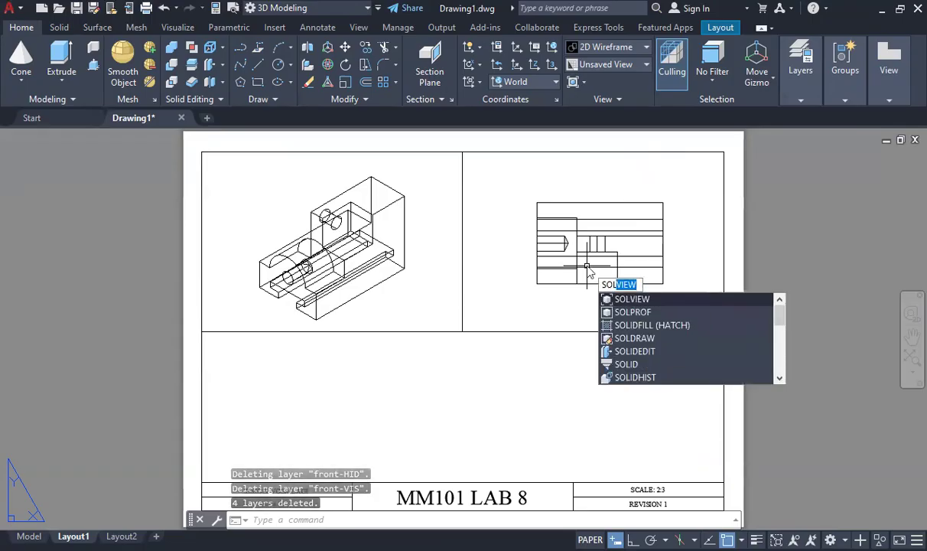
pyautogui.write('V')
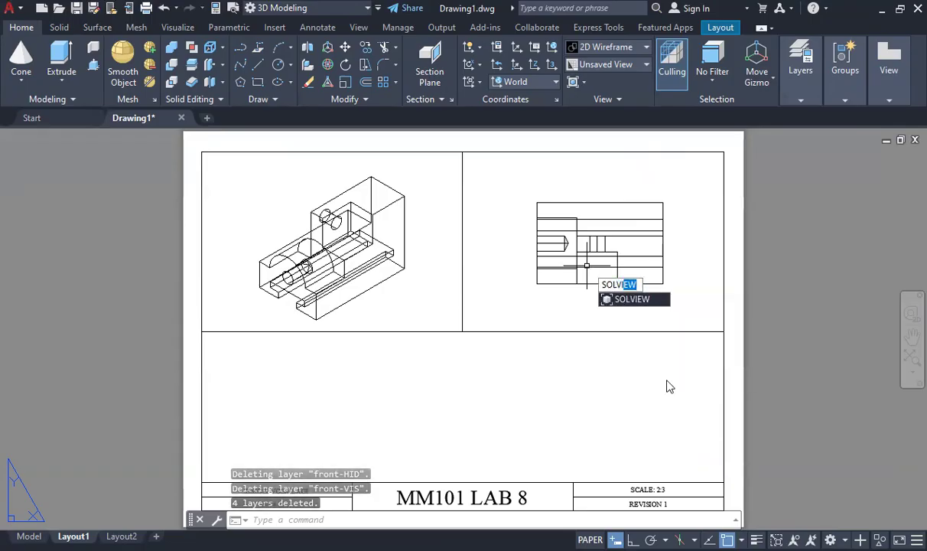
pyautogui.press('Return')
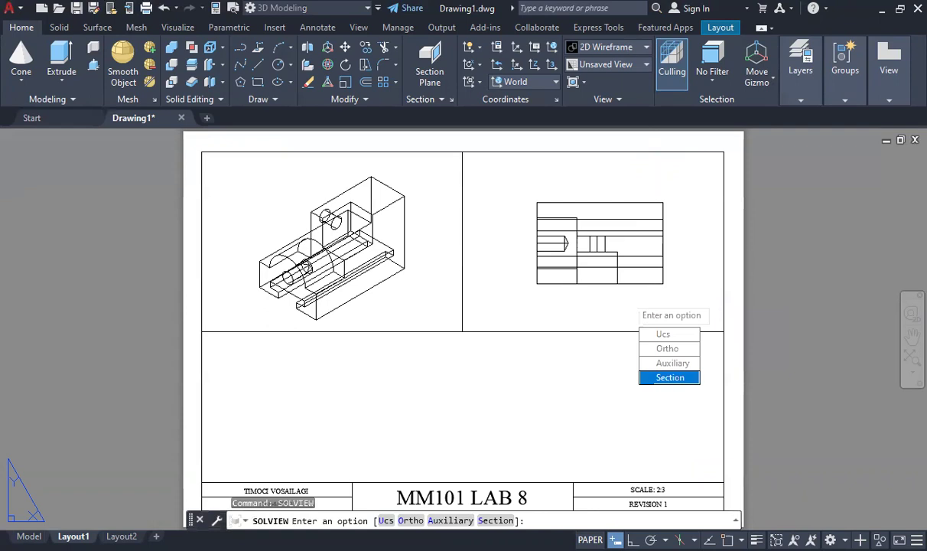
pyautogui.press('Return')
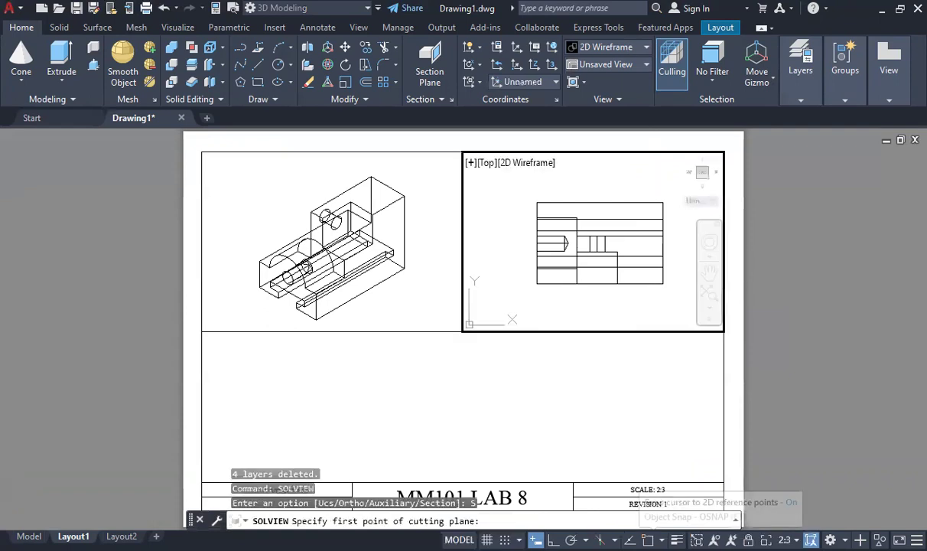
pyautogui.click(581, 197)
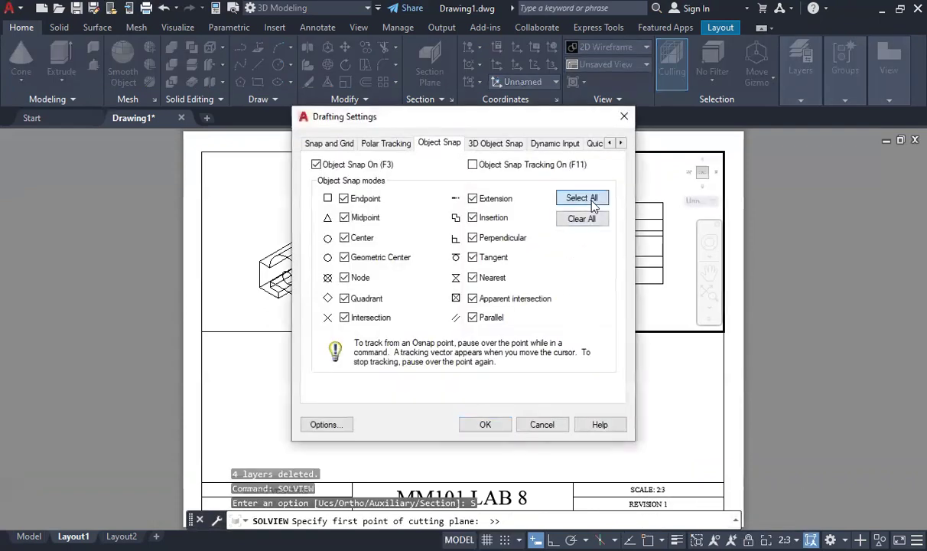
pyautogui.click(486, 424)
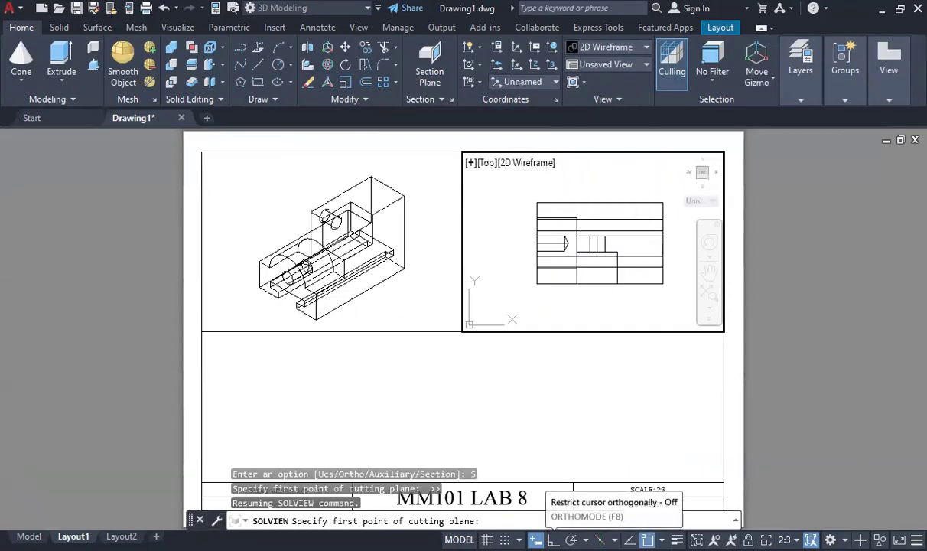
# - With ortho mode on, define the cutting plane horizontally through the blind hole's axis across the top view, viewed from below
pyautogui.click(553, 539)
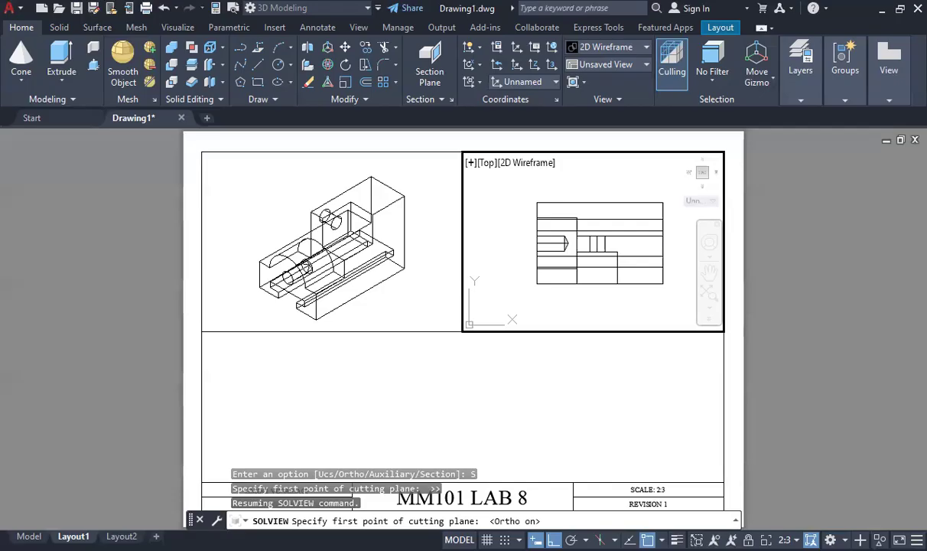
pyautogui.click(537, 243)
pyautogui.click(663, 244)
pyautogui.click(599, 301)
# - Place the section view below the top view at 2/3 scale, framed by a viewport in the sheet's lower-right area, named front
pyautogui.write('2/3')
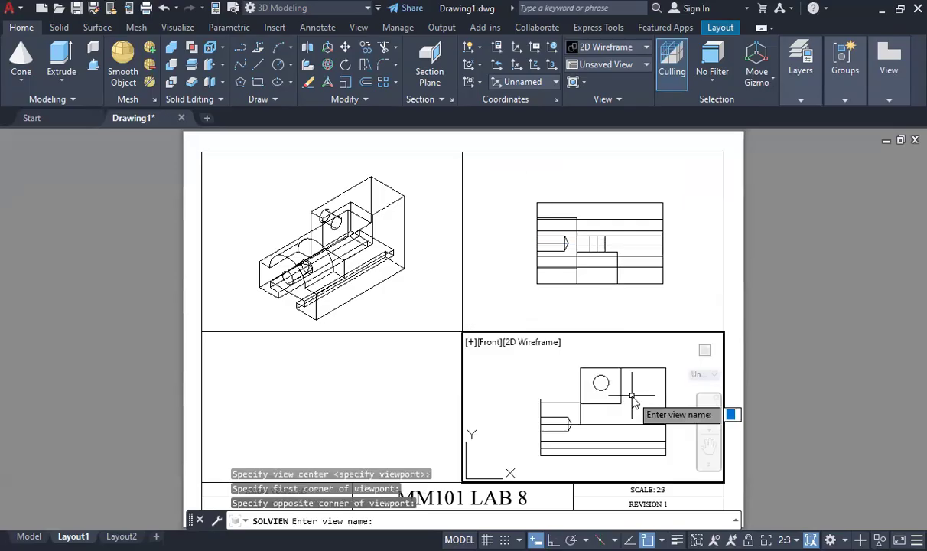
pyautogui.write('front')
pyautogui.press('Return')
pyautogui.press('Escape')
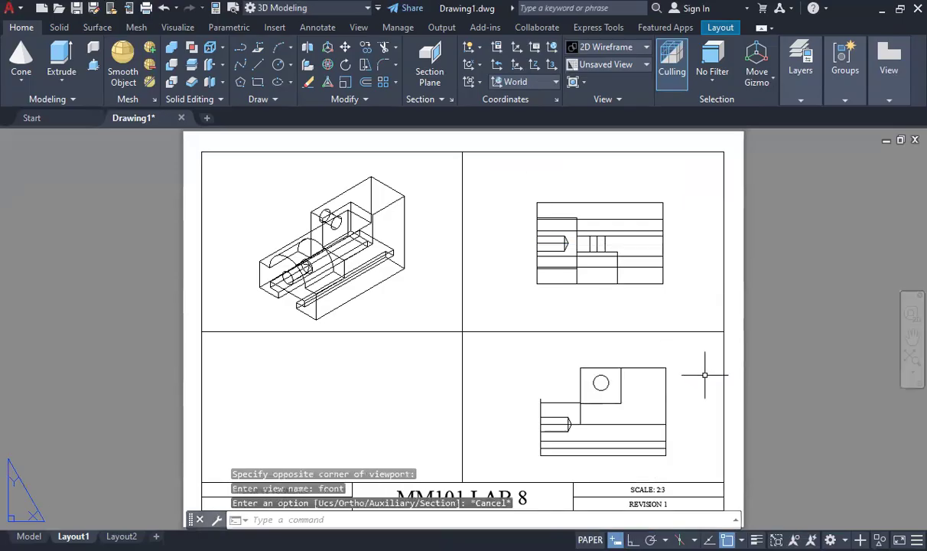
# - Recentre the section view inside the front viewport and set the viewport scale to 2:3
pyautogui.click(678, 365)
pyautogui.doubleClick(679, 365)
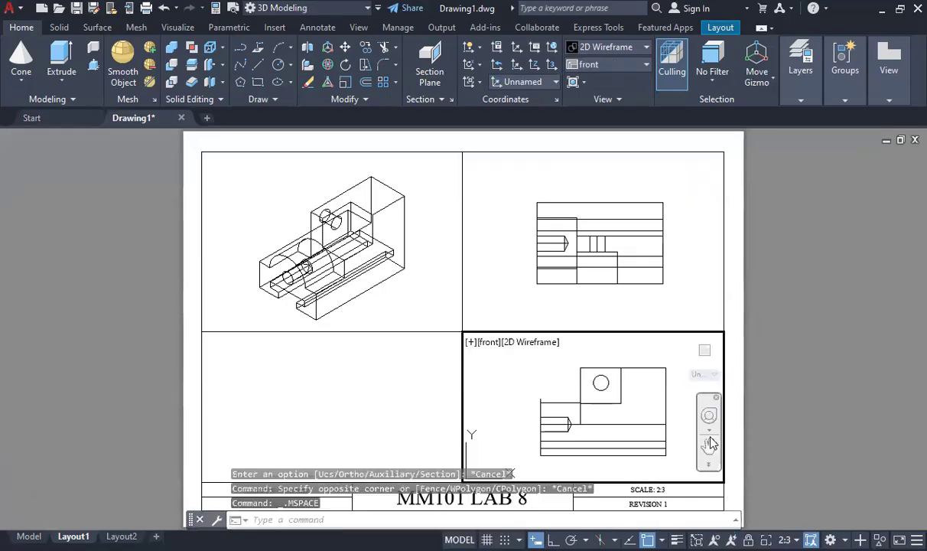
pyautogui.click(705, 352)
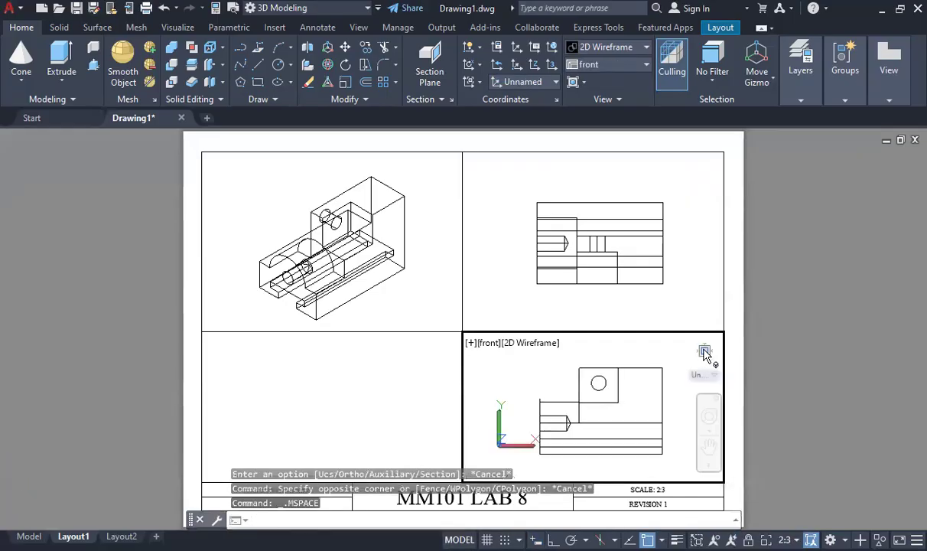
pyautogui.doubleClick(796, 365)
pyautogui.click(674, 430)
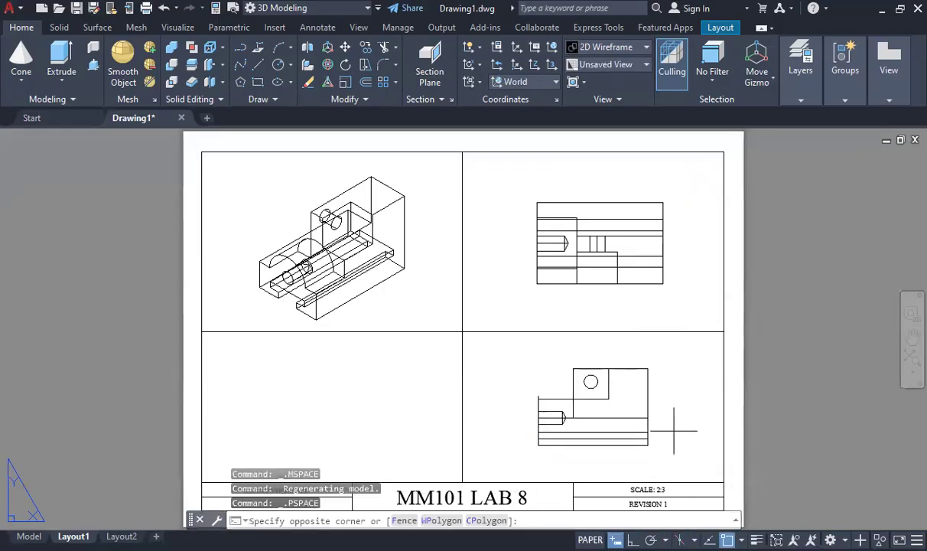
pyautogui.doubleClick(674, 430)
pyautogui.click(775, 539)
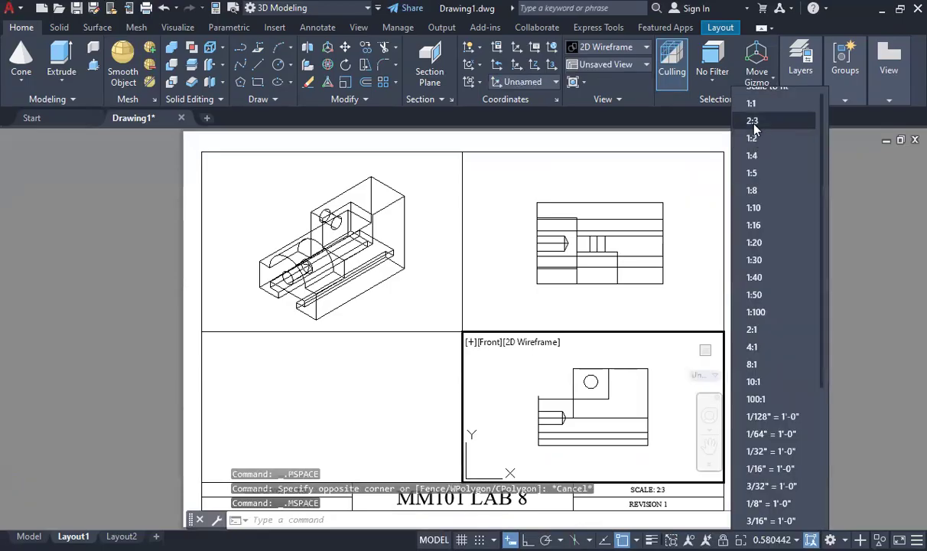
pyautogui.click(753, 121)
pyautogui.doubleClick(793, 355)
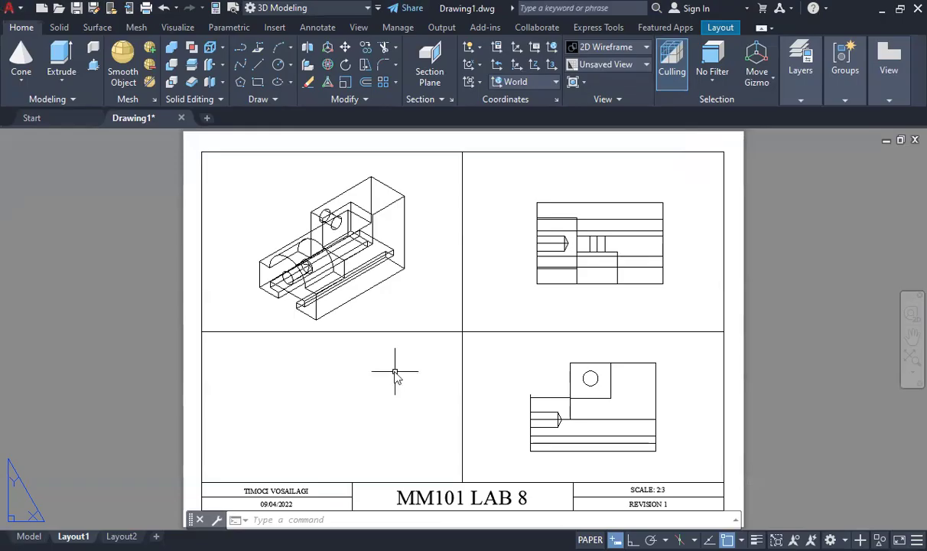
# - Project an ortho view with SOLVIEW from the front viewport's left edge, centred in the sheet's empty lower-left area
pyautogui.write('SO')
pyautogui.write('L')
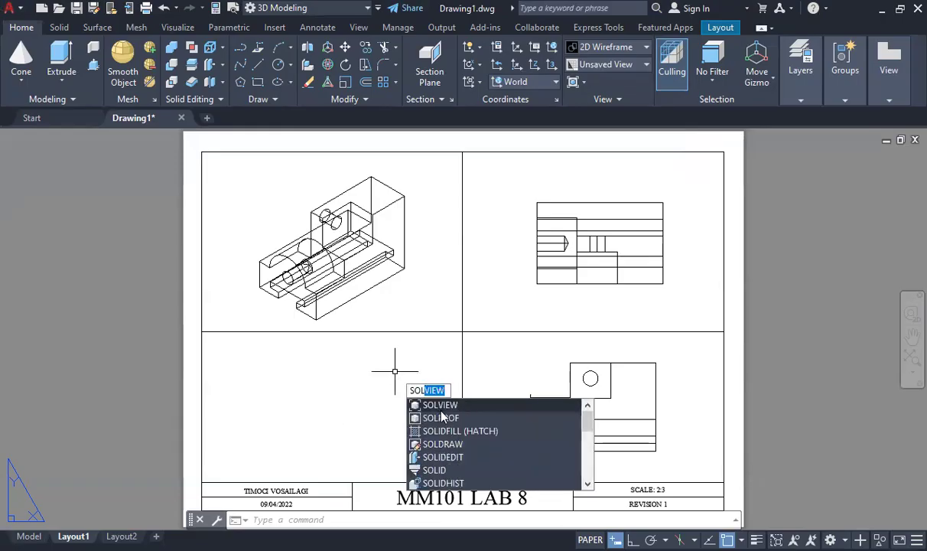
pyautogui.click(441, 404)
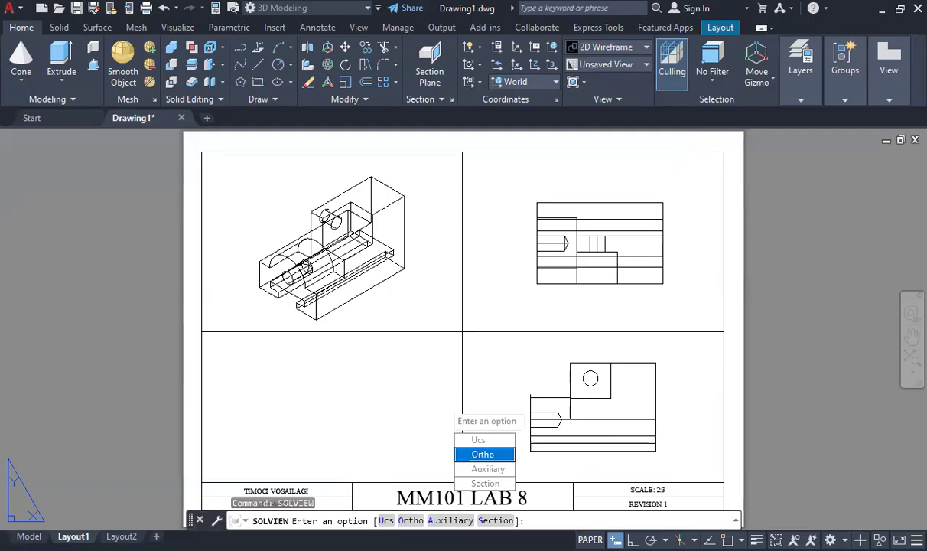
pyautogui.click(483, 453)
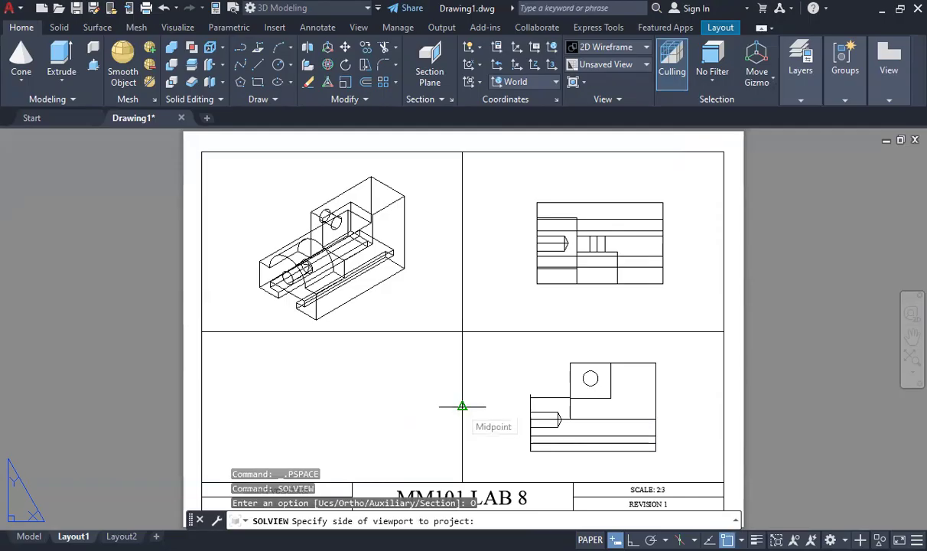
pyautogui.click(462, 406)
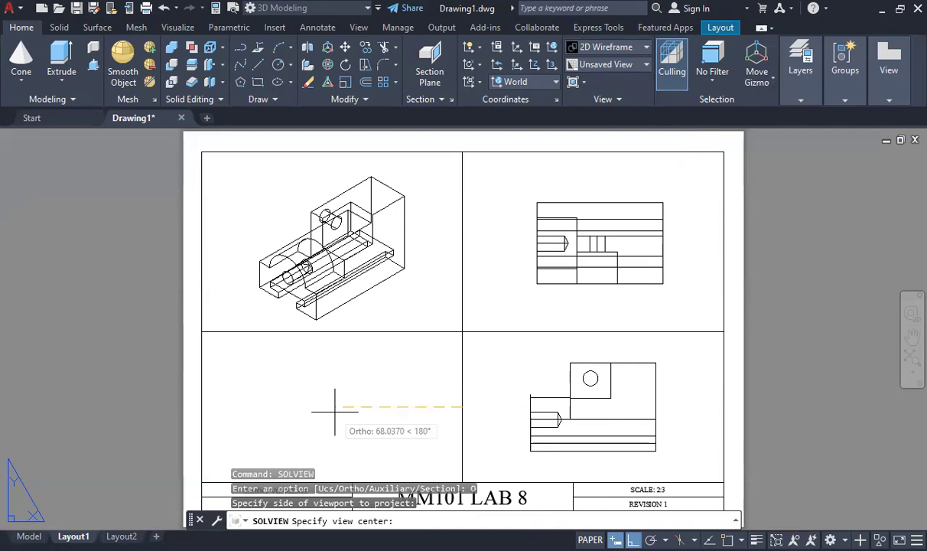
pyautogui.click(334, 411)
# - Enable all object snap modes and frame the projected view with a viewport filling the sheet's lower-left area, named end
pyautogui.press('Return')
pyautogui.click(582, 198)
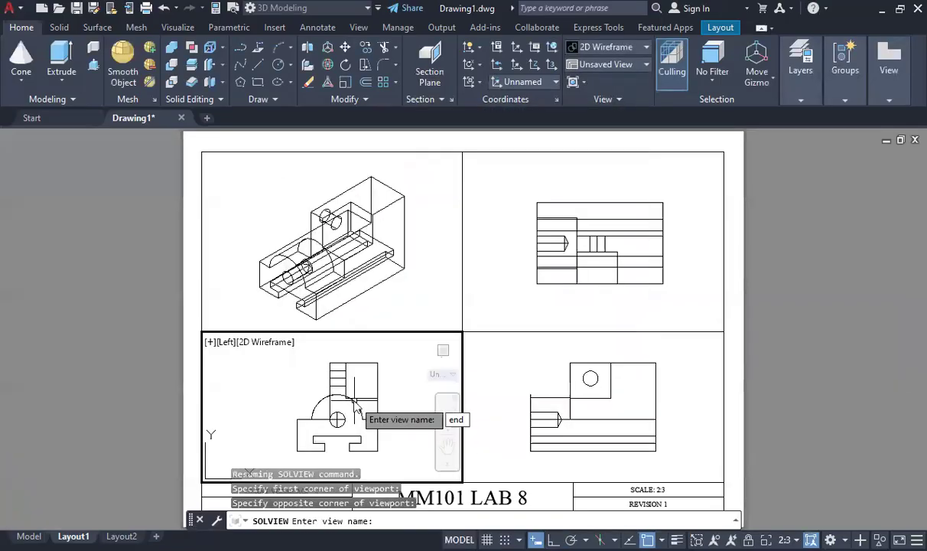
pyautogui.press('Return')
pyautogui.press('Escape')
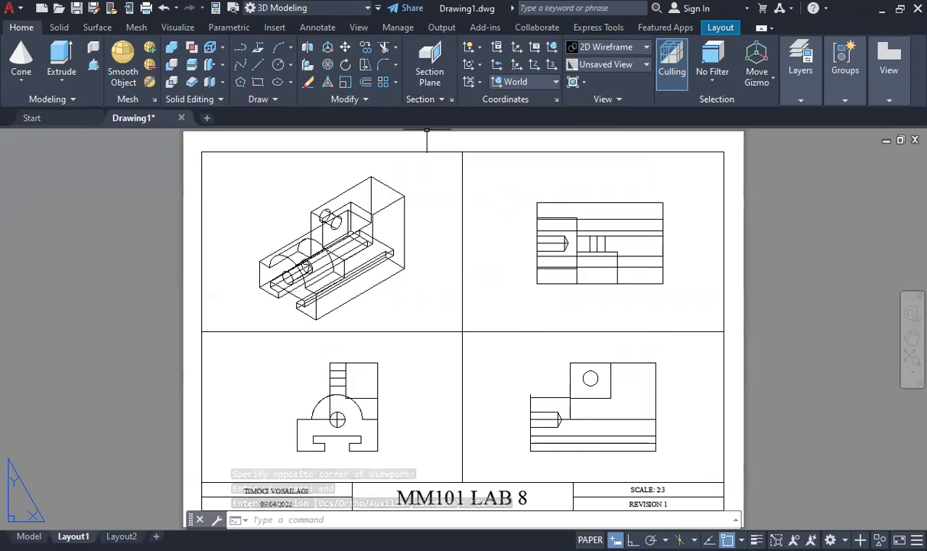
pyautogui.click(440, 331)
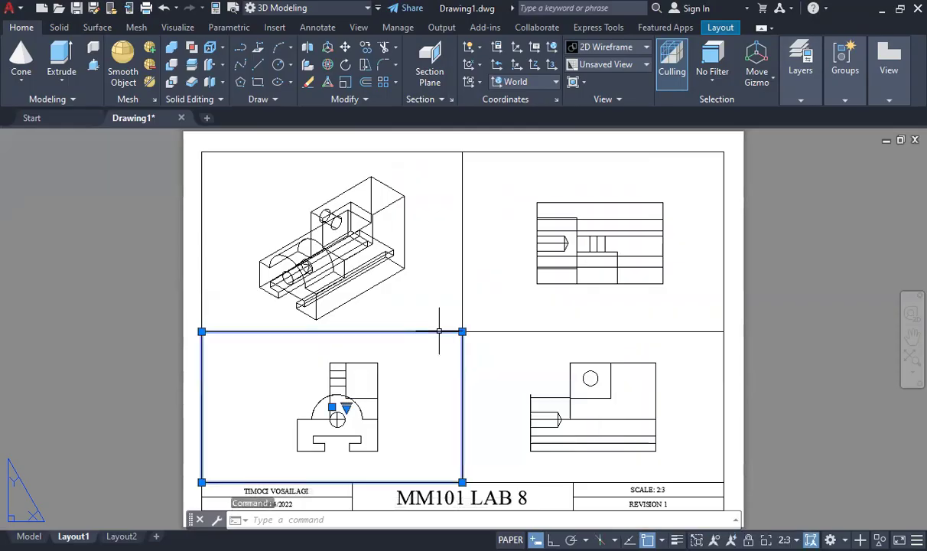
pyautogui.press('Escape')
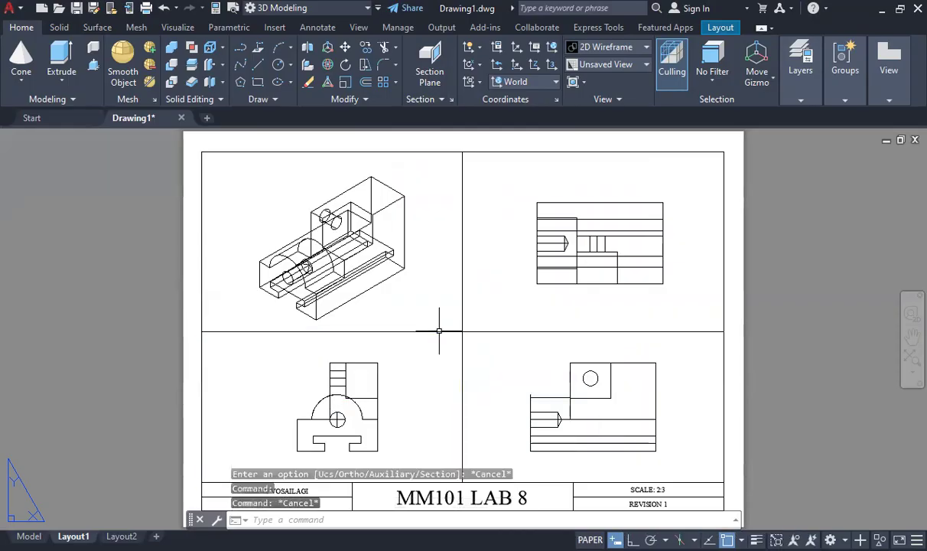
# - Undo the end view created with SOLVIEW and check the drawing's remaining layers in the layer list
pyautogui.hotkey('ctrl', 'z')
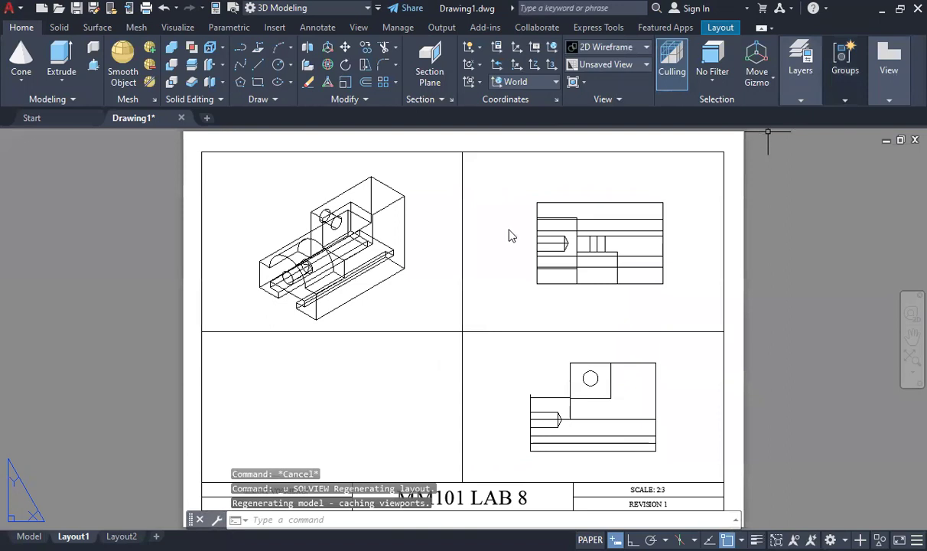
pyautogui.write('LA')
pyautogui.press('Return')
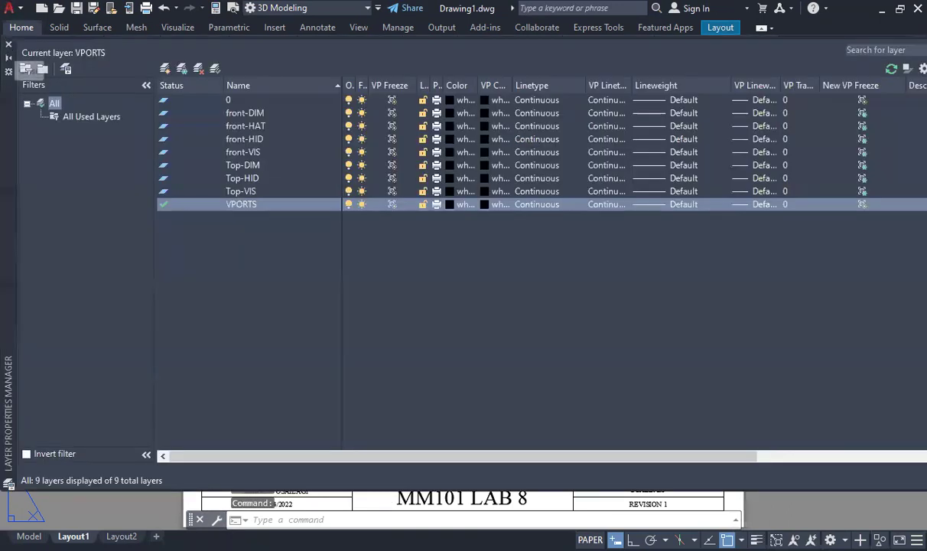
pyautogui.click(8, 44)
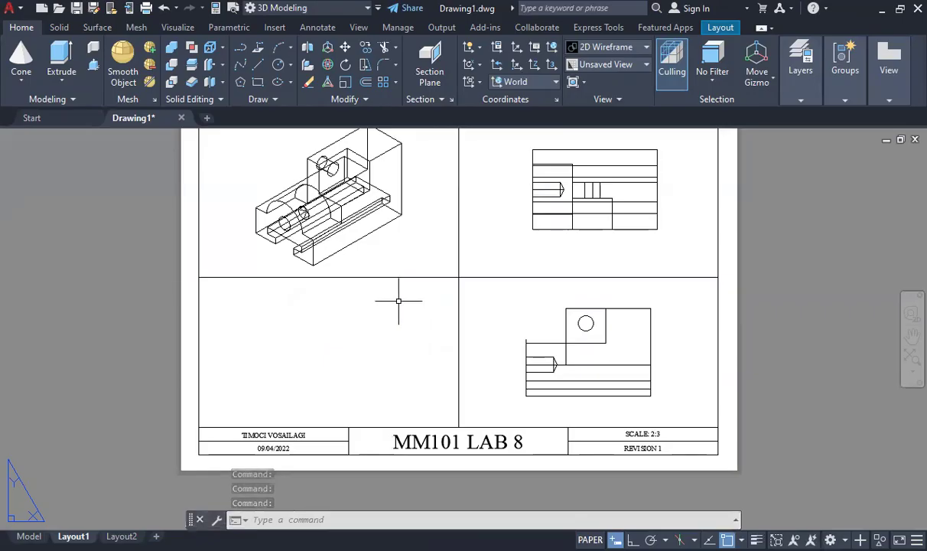
# - Project an ortho view with SOLVIEW from the front viewport's left edge, centred in the sheet's empty lower-left area
pyautogui.write('SOL')
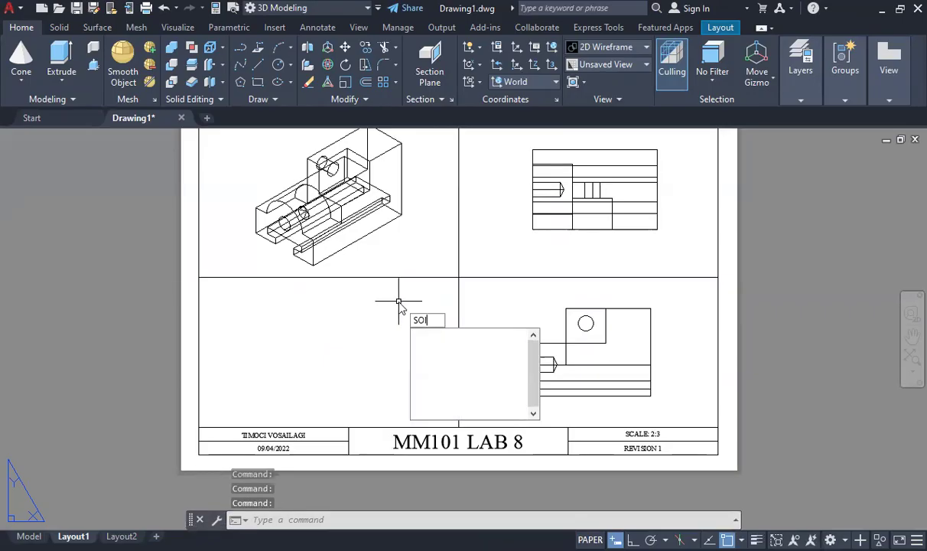
pyautogui.write('VIEW')
pyautogui.press('Return')
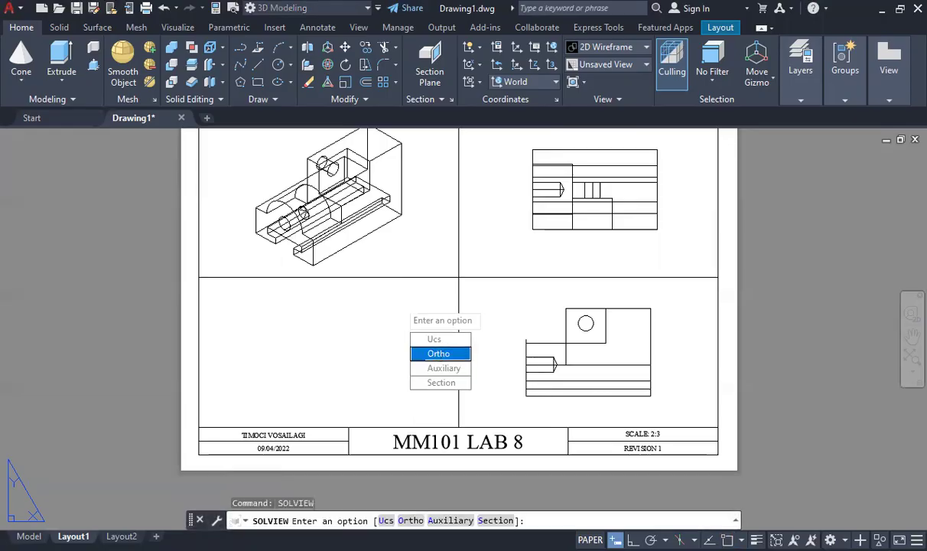
pyautogui.click(453, 352)
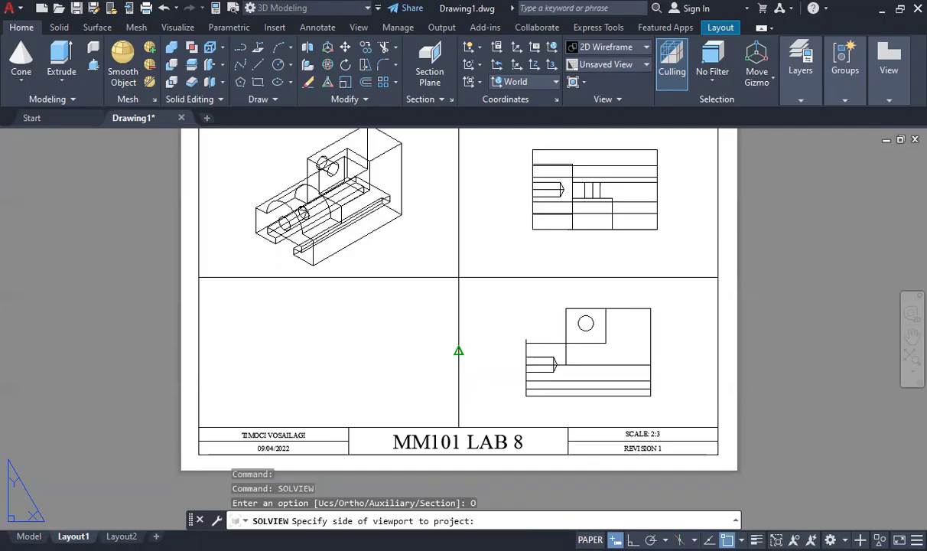
pyautogui.click(458, 351)
pyautogui.click(330, 351)
pyautogui.press('Return')
# - With all object snap modes enabled, frame the projected view with a viewport filling the sheet's lower-left area, named end
pyautogui.click(580, 198)
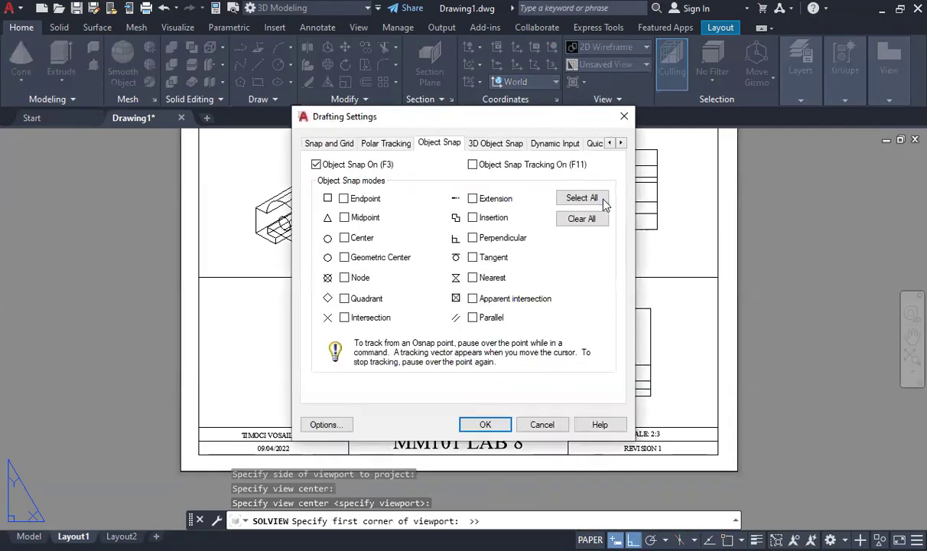
pyautogui.click(484, 423)
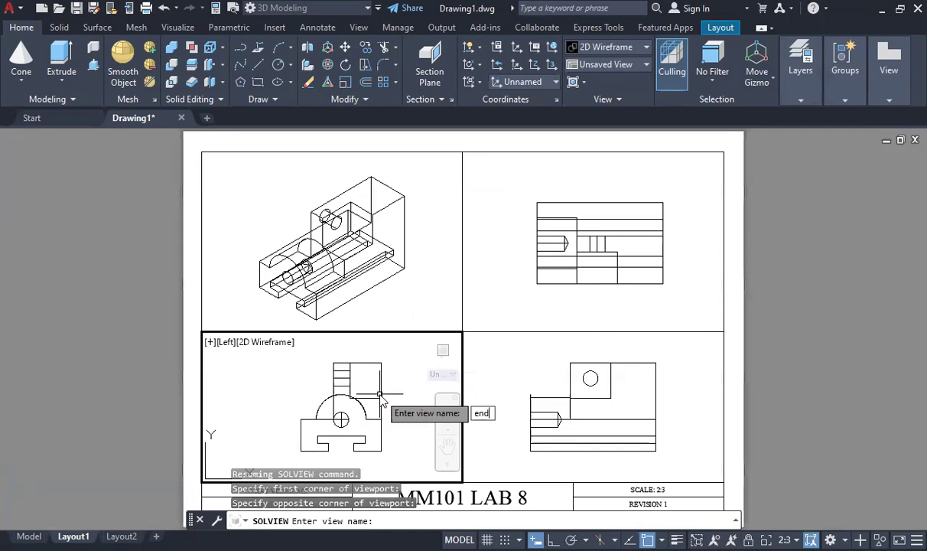
pyautogui.press('Return')
pyautogui.press('Escape')
# - Examine the DIM, HID, VIS and HAT layers of the end, front and top views in the layer list
pyautogui.scroll(-4, 505, 303)
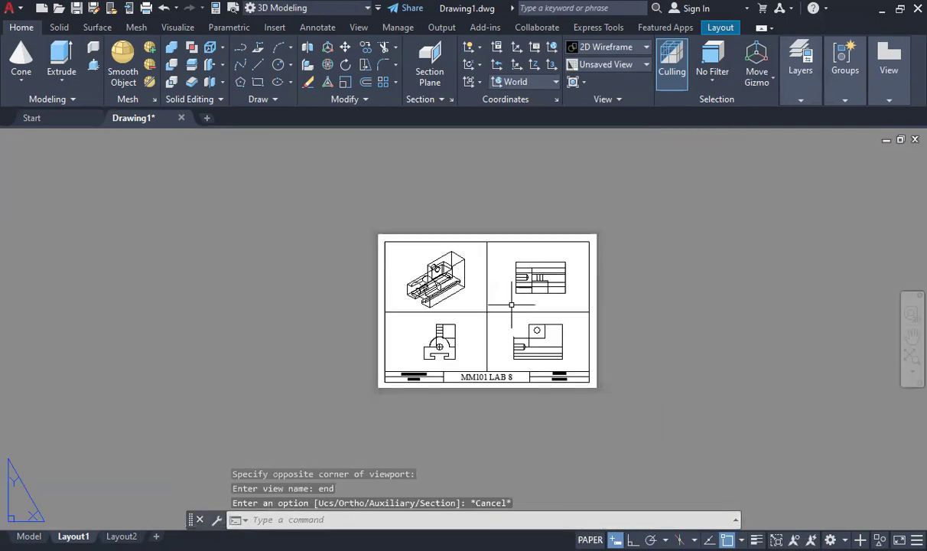
pyautogui.scroll(4, 511, 305)
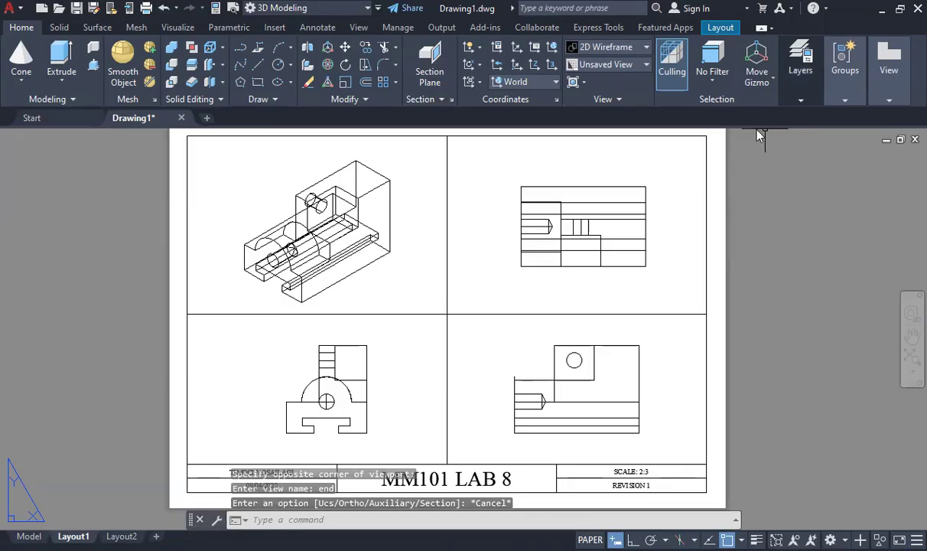
pyautogui.click(801, 61)
pyautogui.click(737, 182)
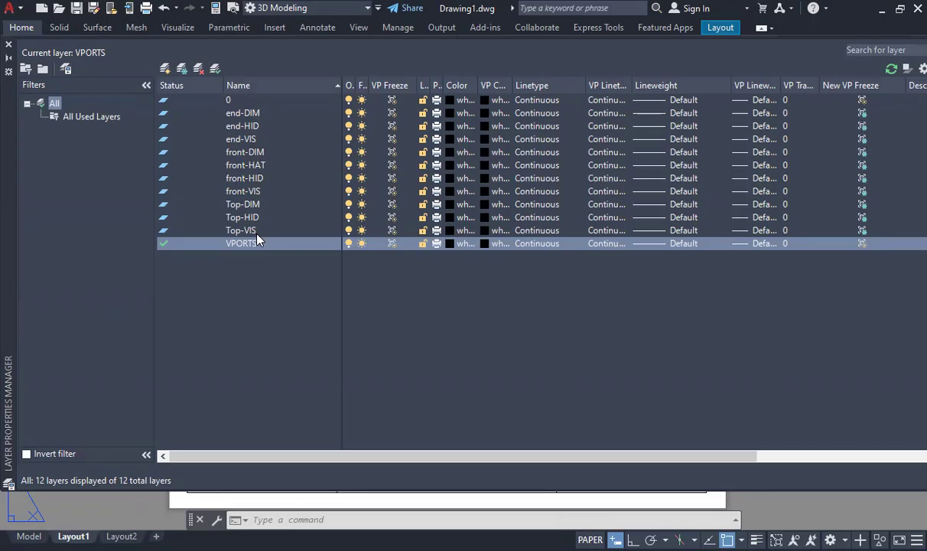
pyautogui.click(9, 44)
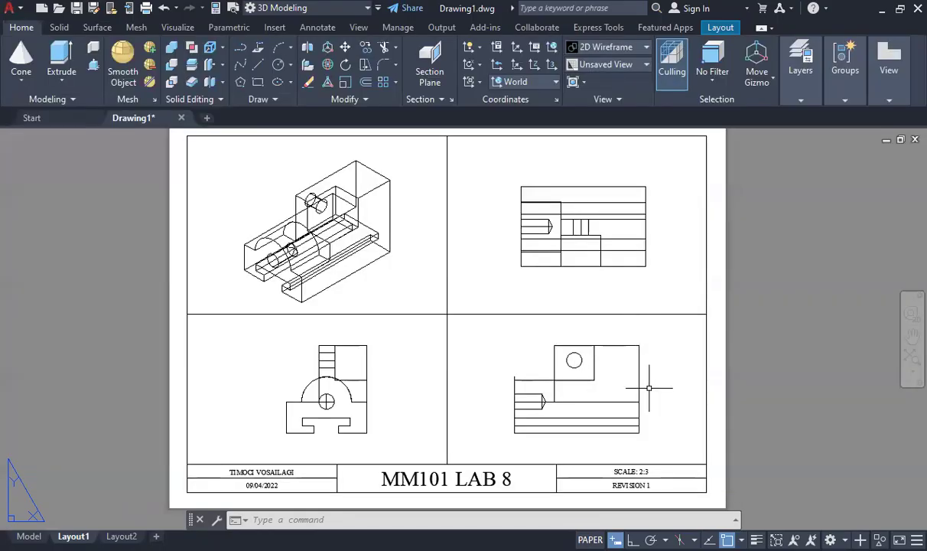